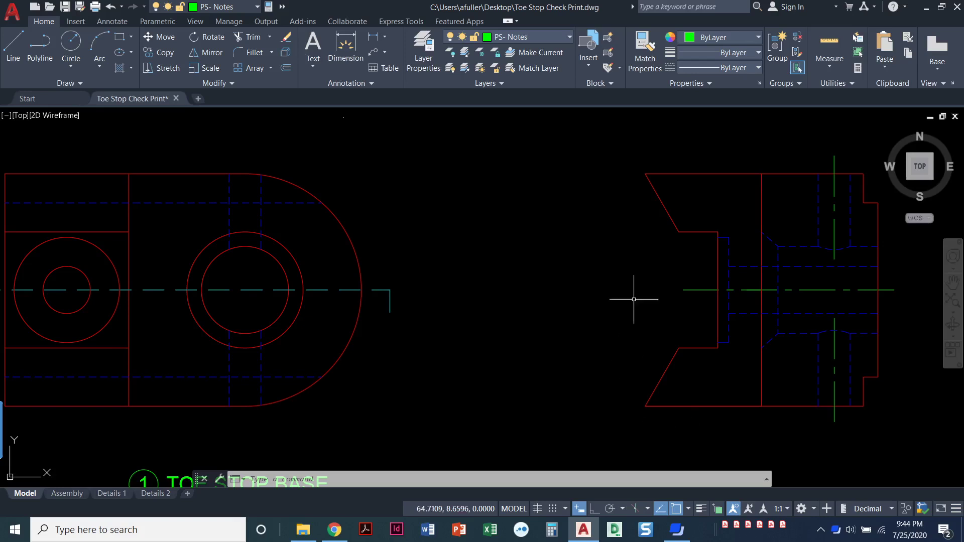
# Step: Zoom and pan left until the dashed hidden arc in the right-hand side view is close up
pyautogui.scroll(-6, 327, 194)
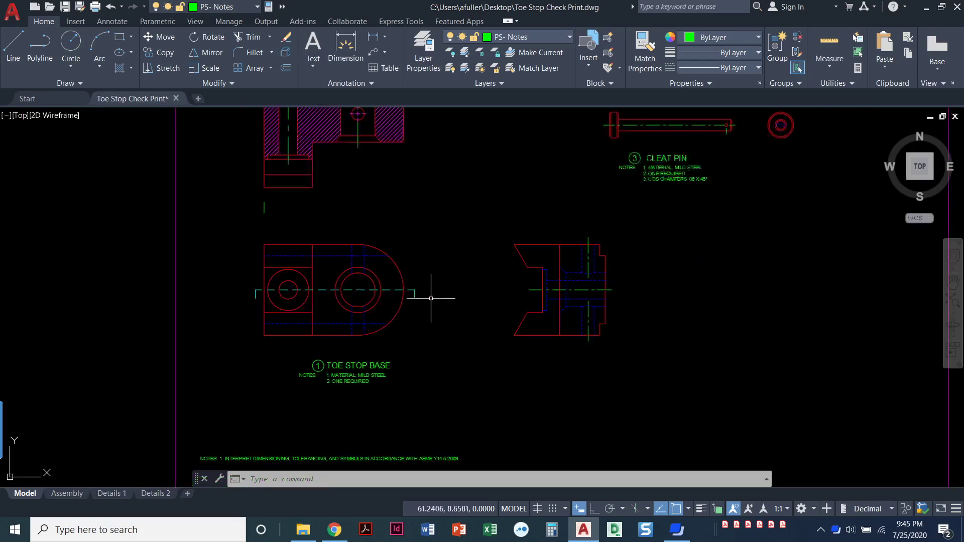
pyautogui.moveTo(404, 340); pyautogui.dragTo(366, 361, button='middle')
pyautogui.scroll(6, 376, 327)
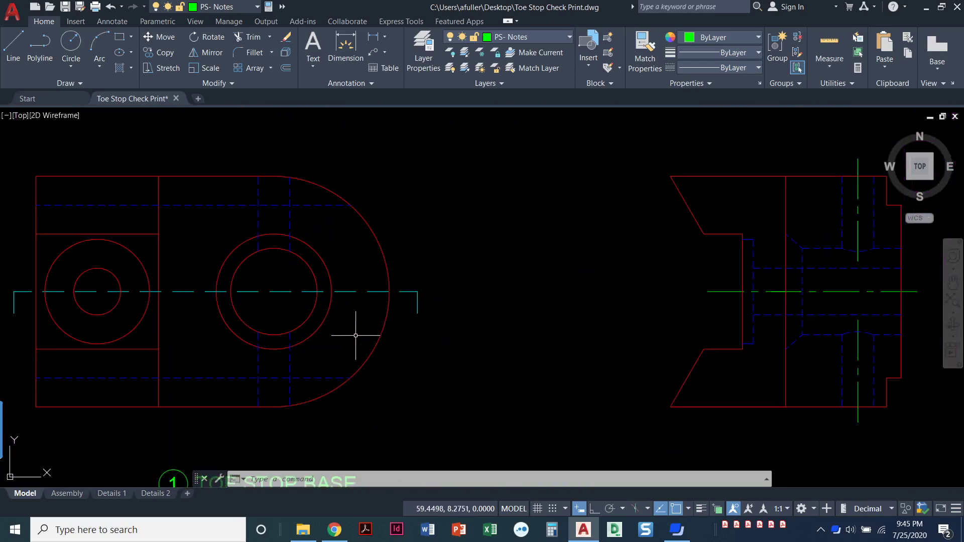
pyautogui.moveTo(536, 291)
pyautogui.mouseDown(button='middle')
pyautogui.moveTo(534, 258)
pyautogui.moveTo(480, 314)
pyautogui.mouseUp(button='middle')
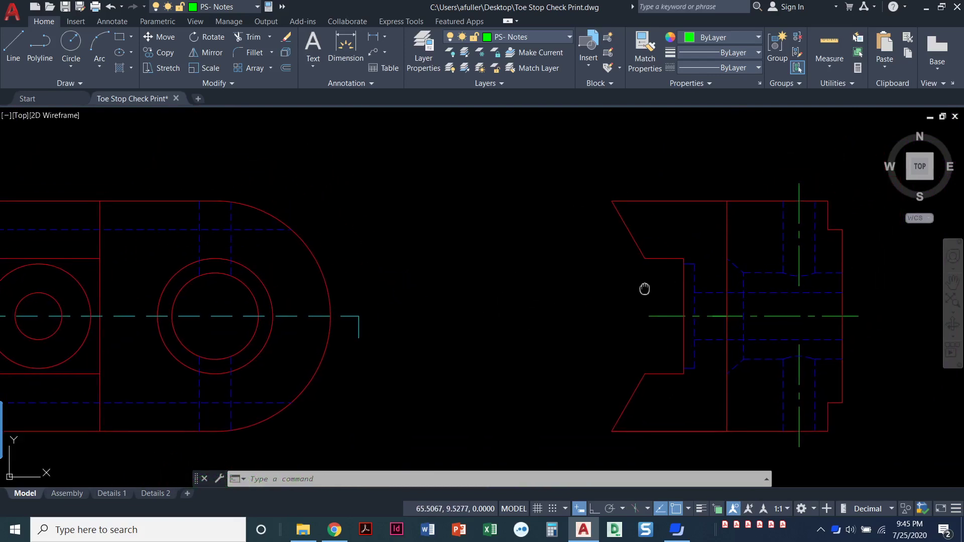
pyautogui.moveTo(646, 286); pyautogui.dragTo(591, 291, button='middle')
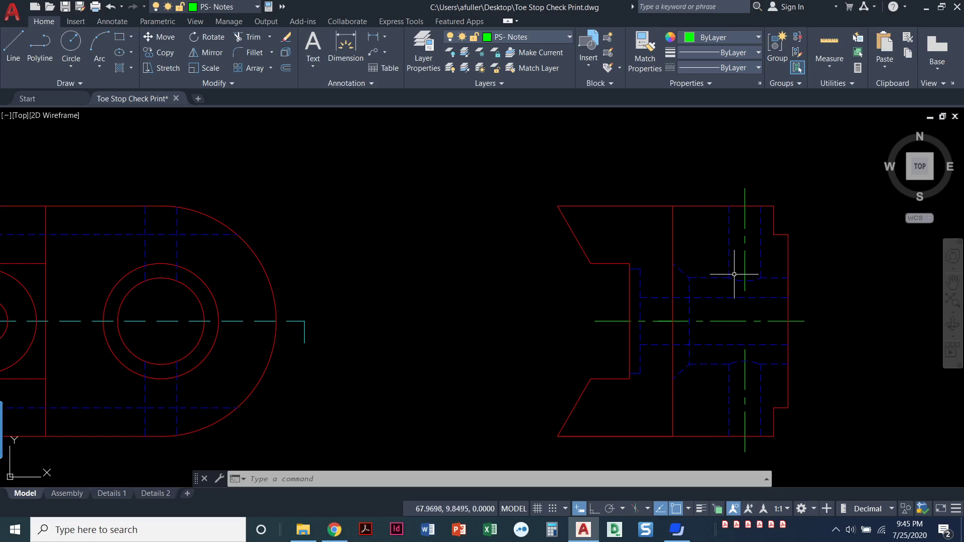
# Step: Delete the small dashed hidden arc in the side view and zoom back out to both views
pyautogui.scroll(4, 736, 283)
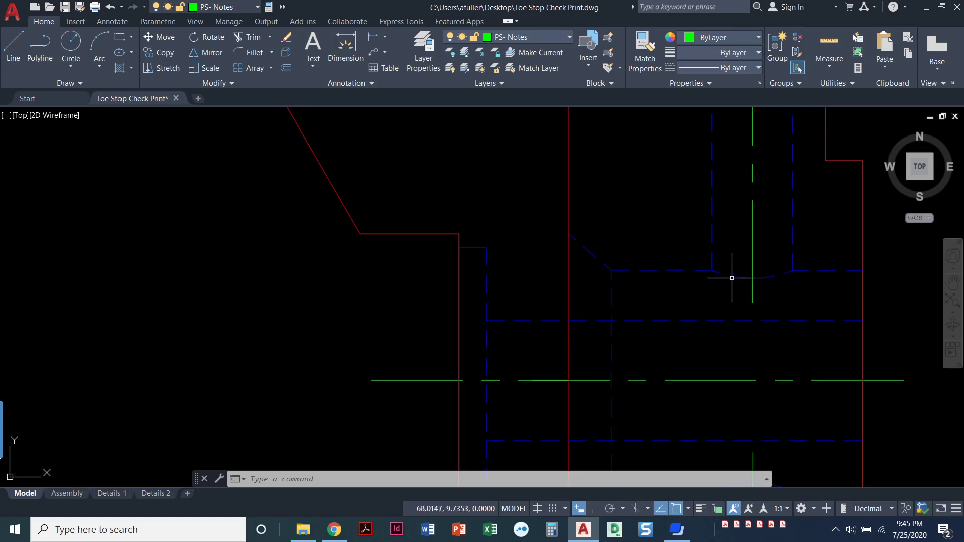
pyautogui.click(734, 276)
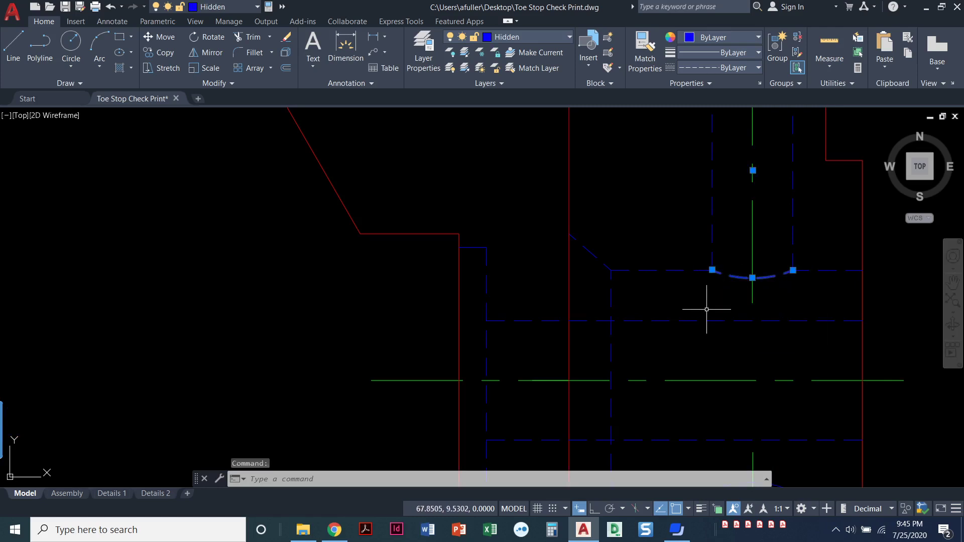
pyautogui.press('Delete')
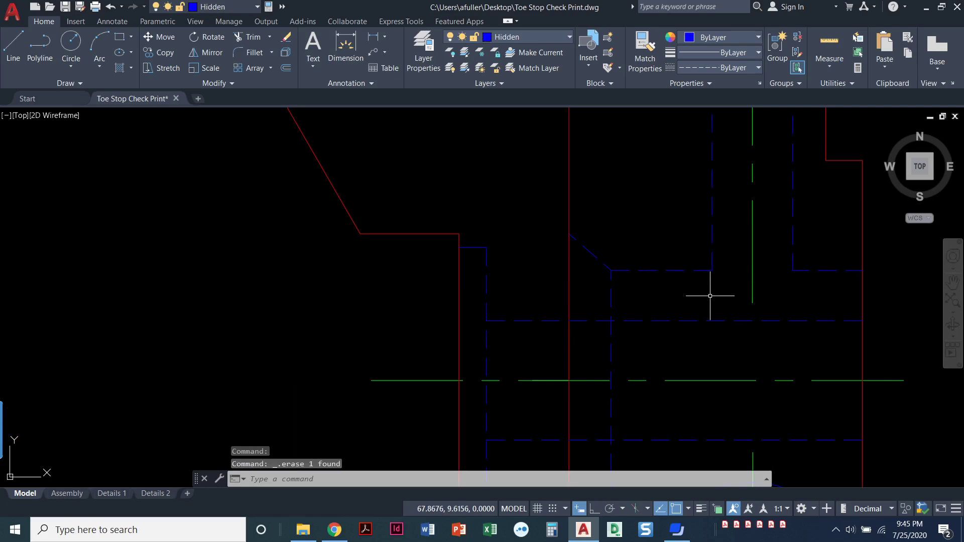
pyautogui.scroll(-4, 454, 306)
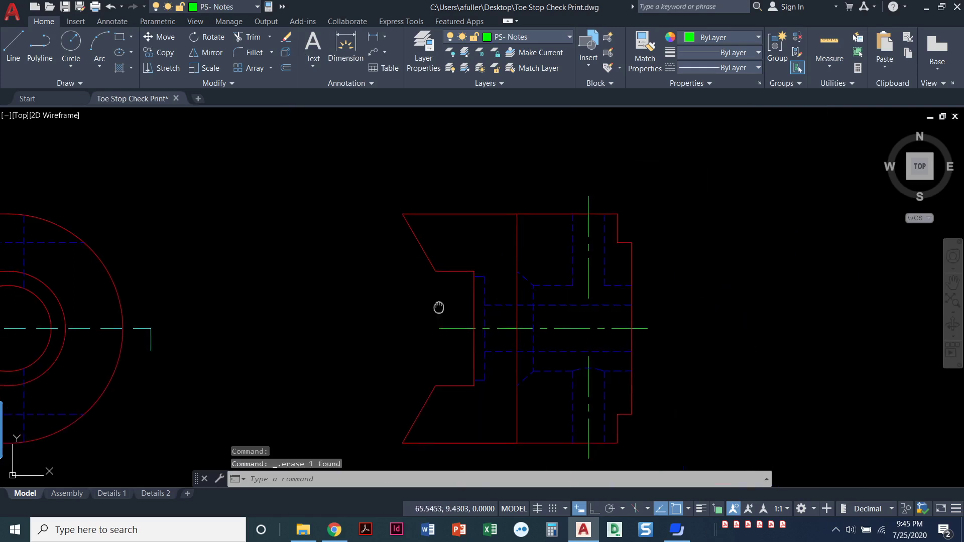
pyautogui.moveTo(439, 308)
pyautogui.mouseDown(button='middle')
pyautogui.moveTo(625, 295)
pyautogui.moveTo(671, 275)
pyautogui.mouseUp(button='middle')
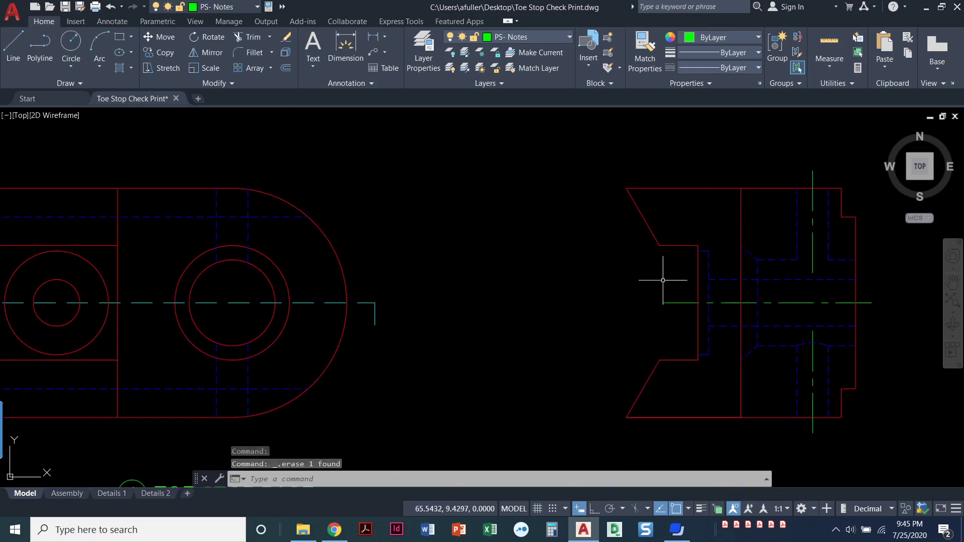
# Step: Create a yellow layer named 'Construction' in Layer Properties and set it as current
pyautogui.click(534, 38)
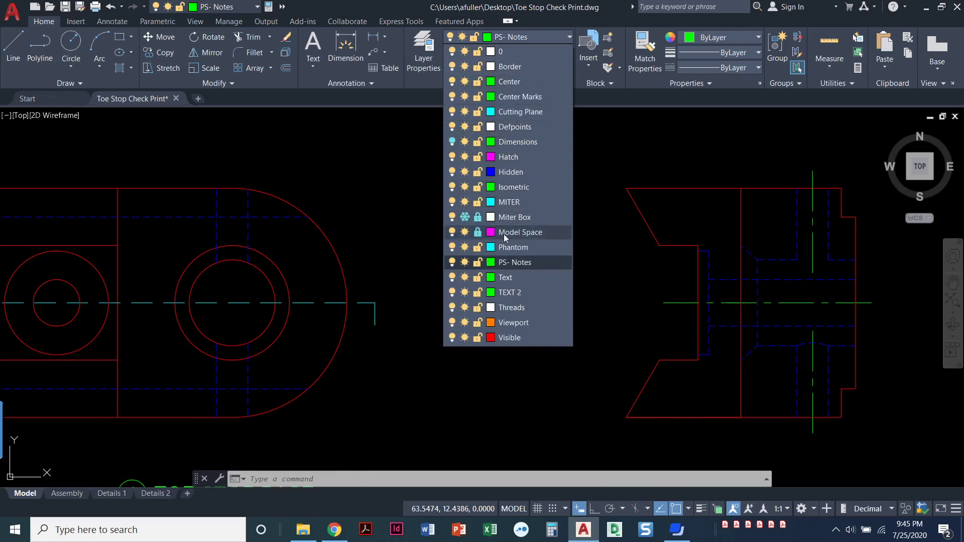
pyautogui.click(424, 55)
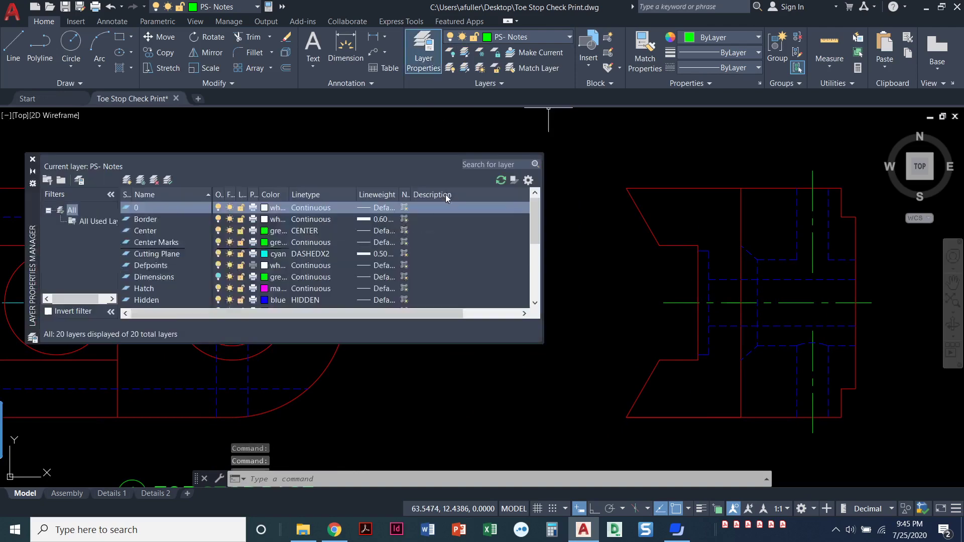
pyautogui.click(127, 180)
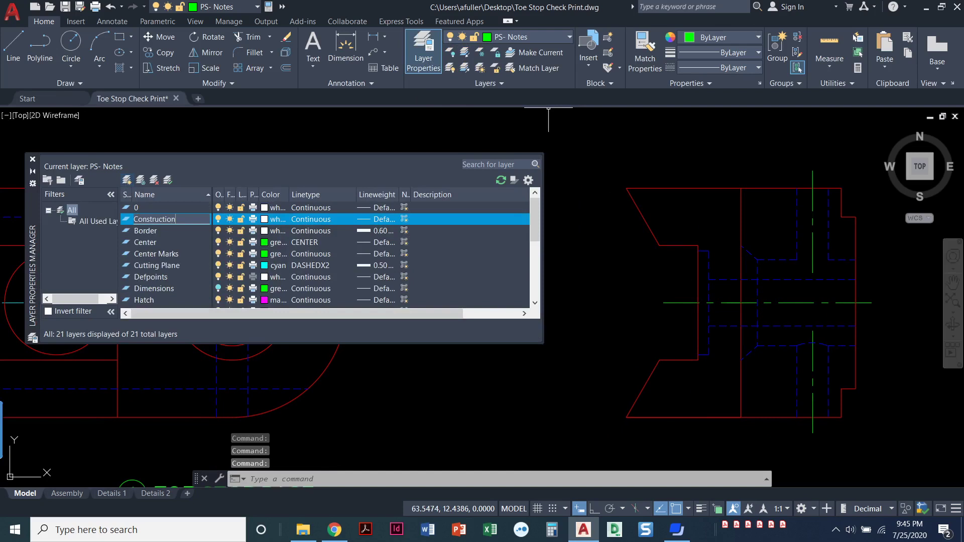
pyautogui.write('Construction')
pyautogui.click(265, 219)
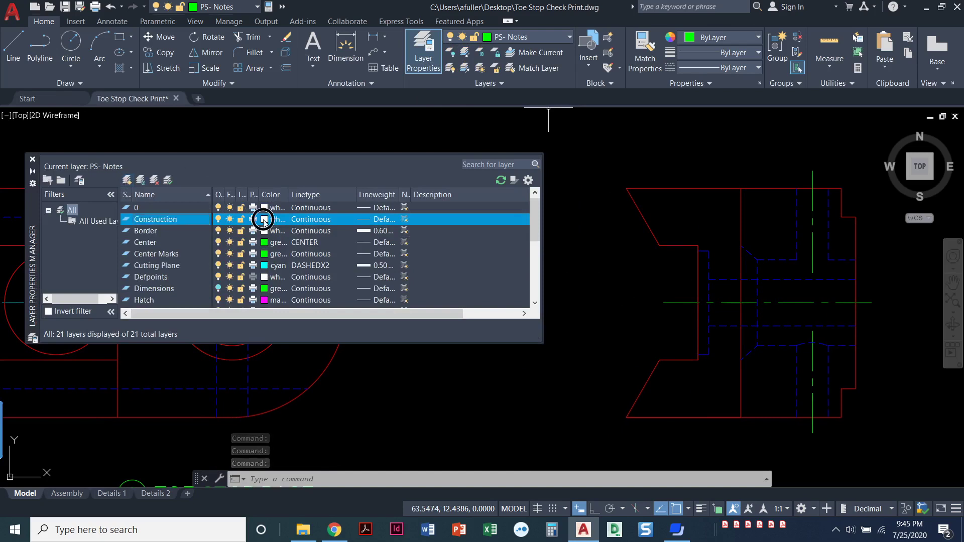
pyautogui.click(91, 287)
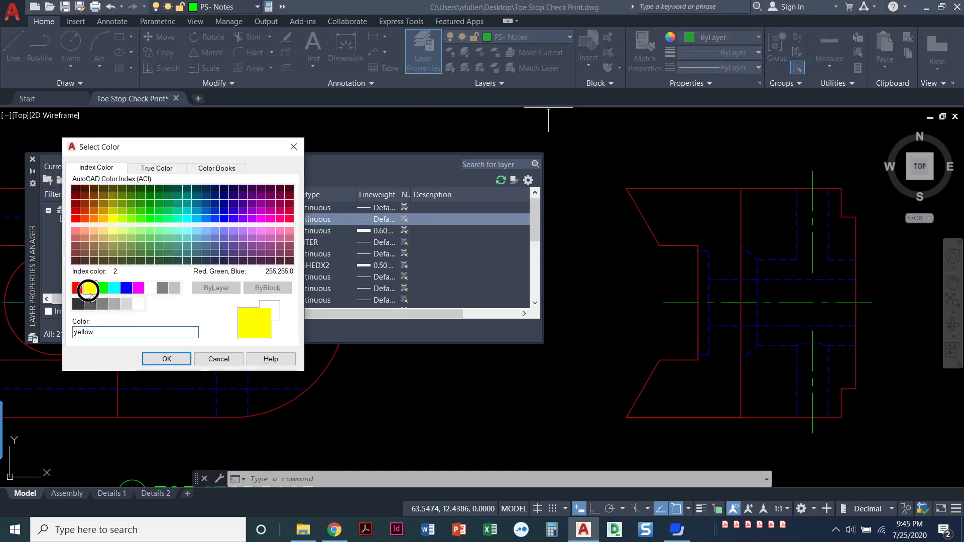
pyautogui.click(163, 359)
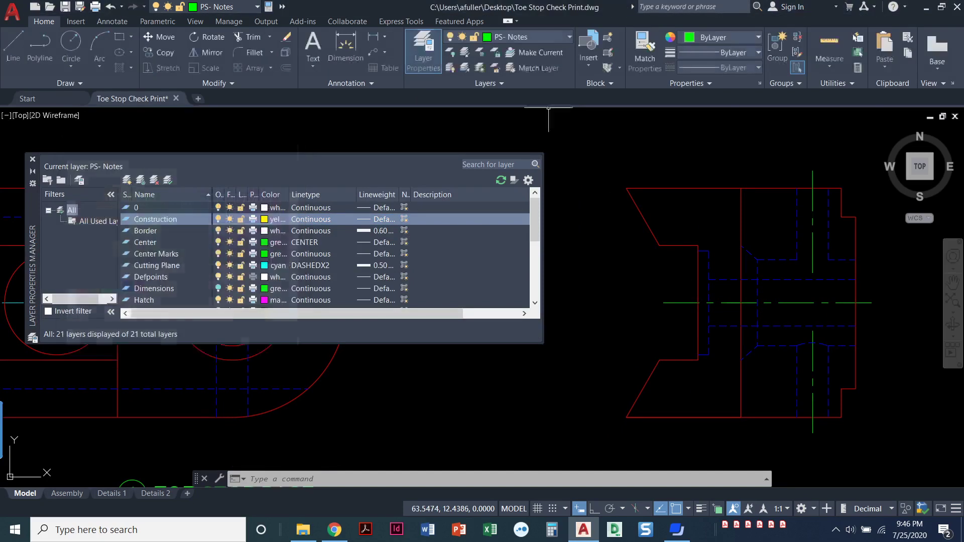
pyautogui.doubleClick(152, 222)
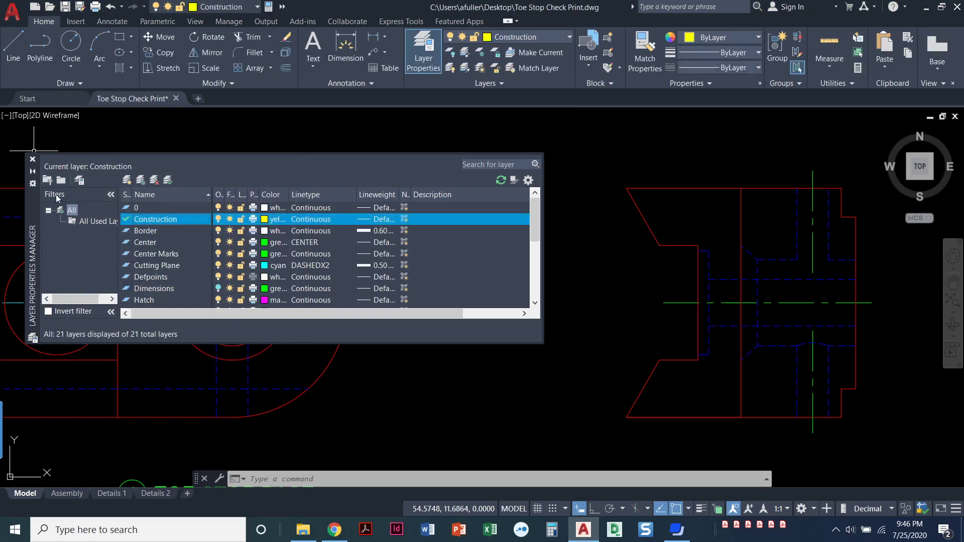
pyautogui.click(33, 159)
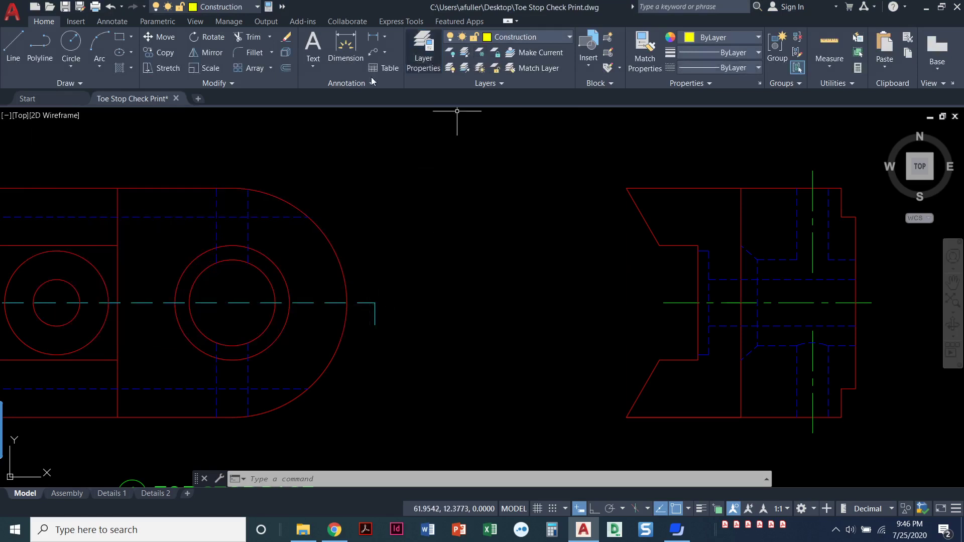
# Step: Draw horizontal XLINEs through the hole circle's top quadrant and its hidden-line intersection, extending into the side view
pyautogui.click(72, 84)
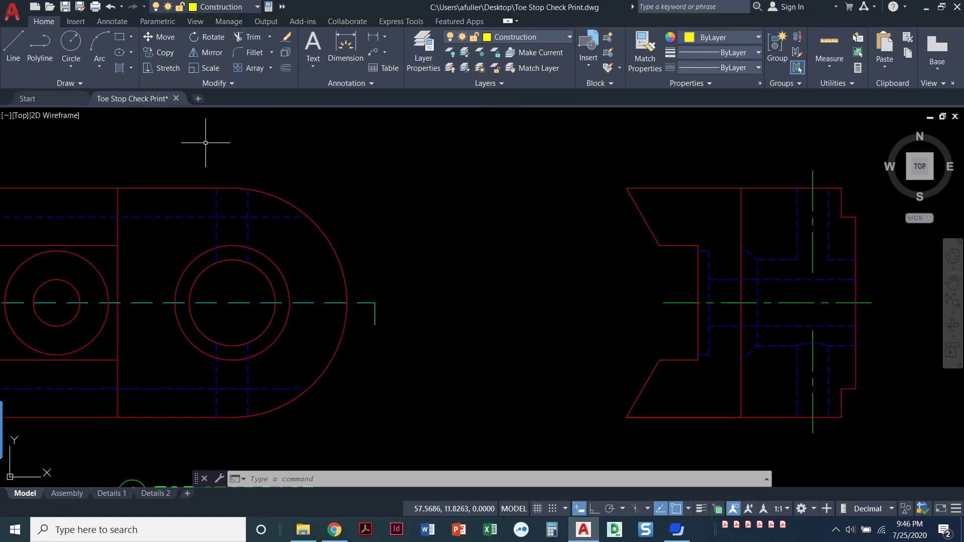
pyautogui.press('Escape')
pyautogui.press('Escape')
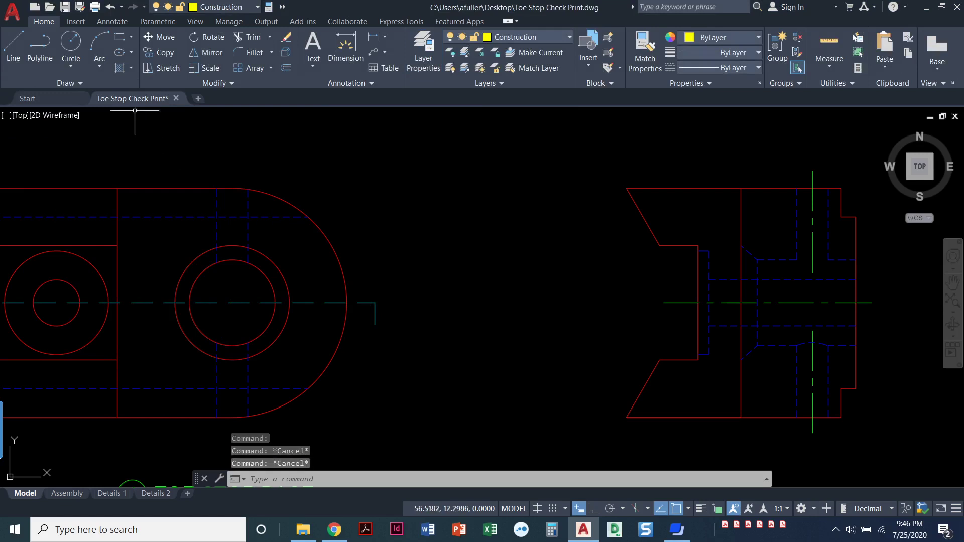
pyautogui.click(94, 83)
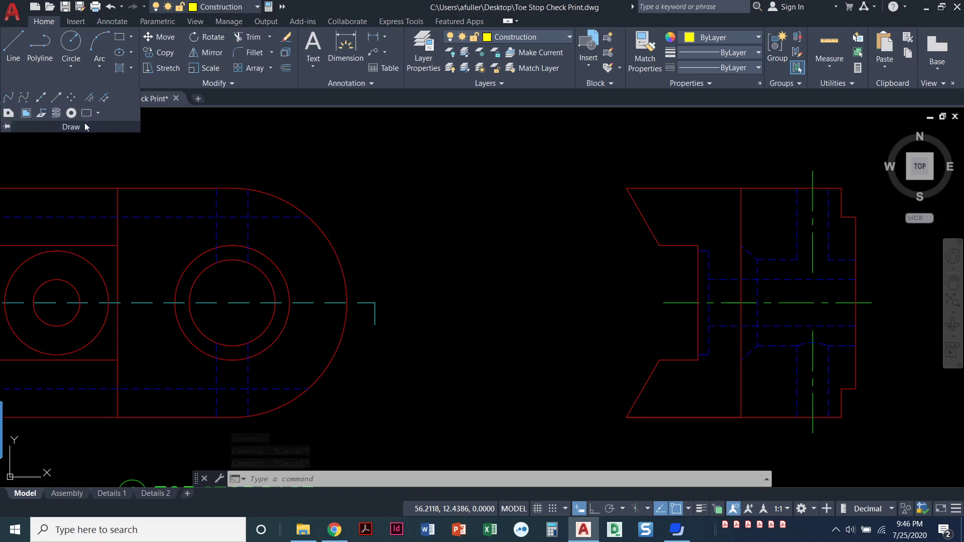
pyautogui.click(41, 102)
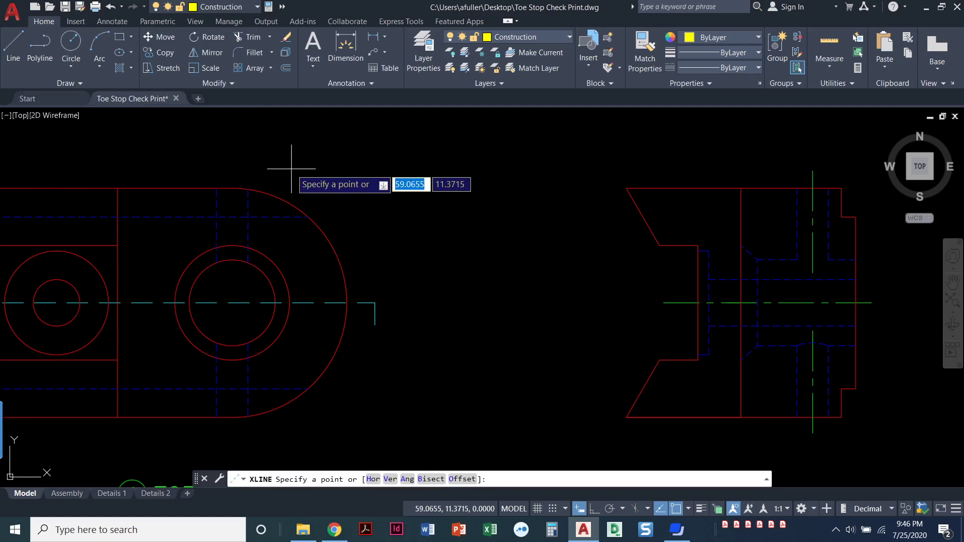
pyautogui.write('h')
pyautogui.press('Return')
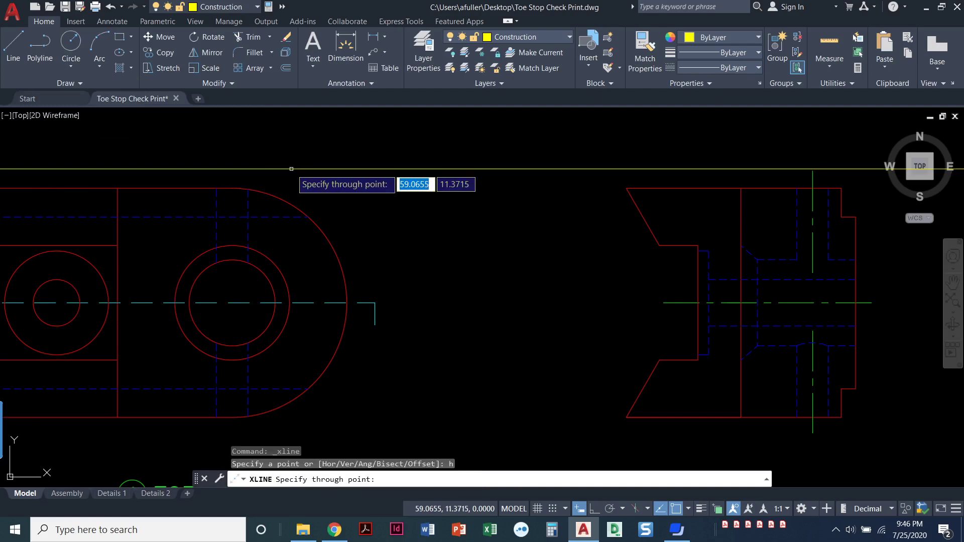
pyautogui.scroll(4, 239, 258)
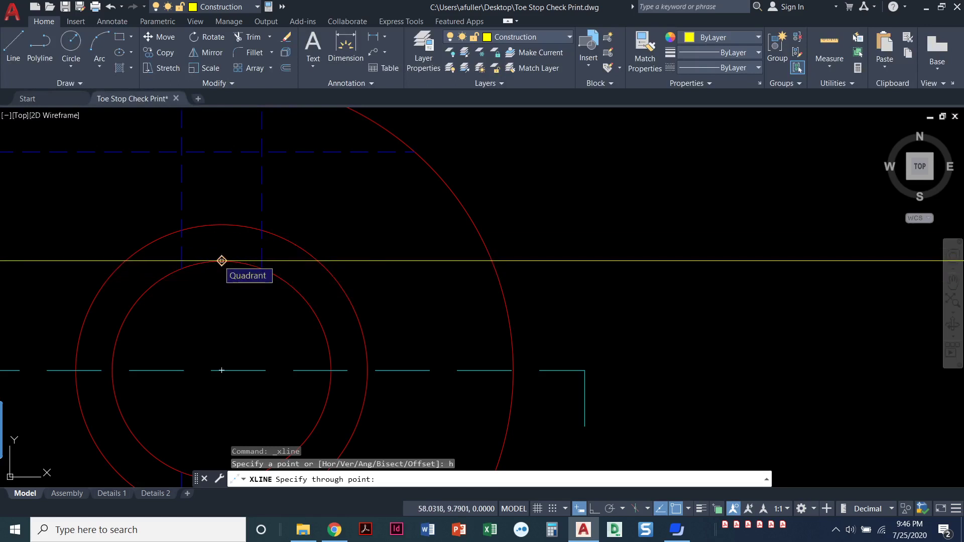
pyautogui.click(222, 261)
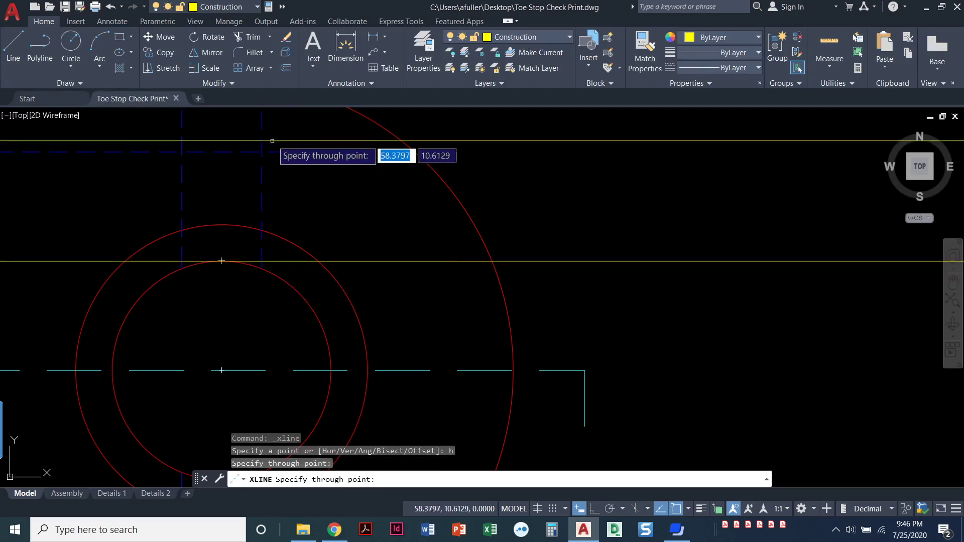
pyautogui.click(262, 269)
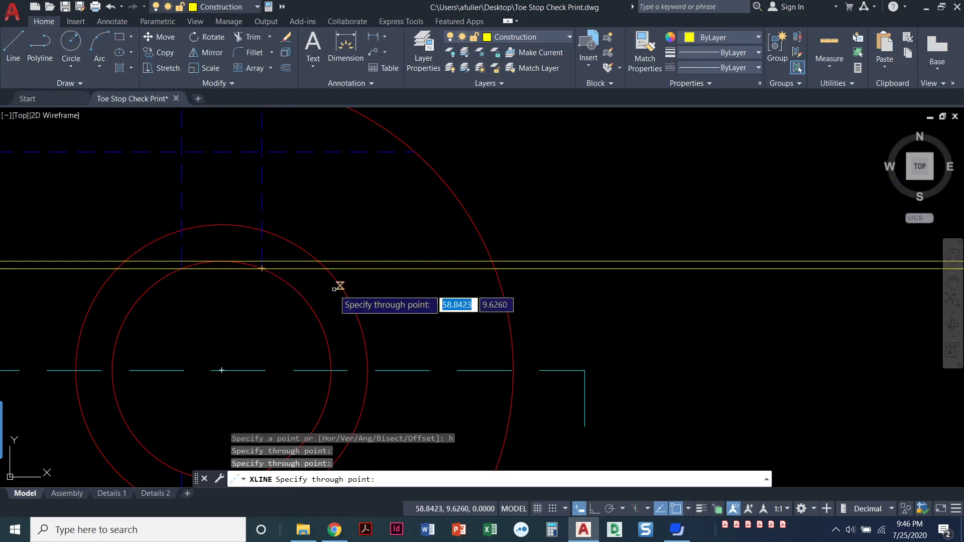
pyautogui.press('Return')
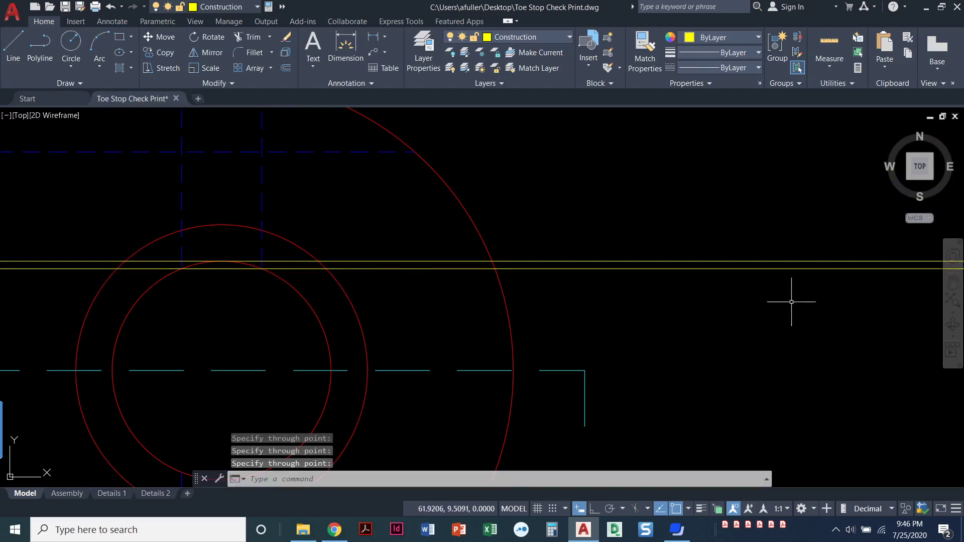
pyautogui.moveTo(793, 303); pyautogui.dragTo(215, 271, button='middle')
pyautogui.moveTo(656, 264); pyautogui.dragTo(187, 280, button='middle')
pyautogui.moveTo(501, 248); pyautogui.dragTo(357, 254, button='middle')
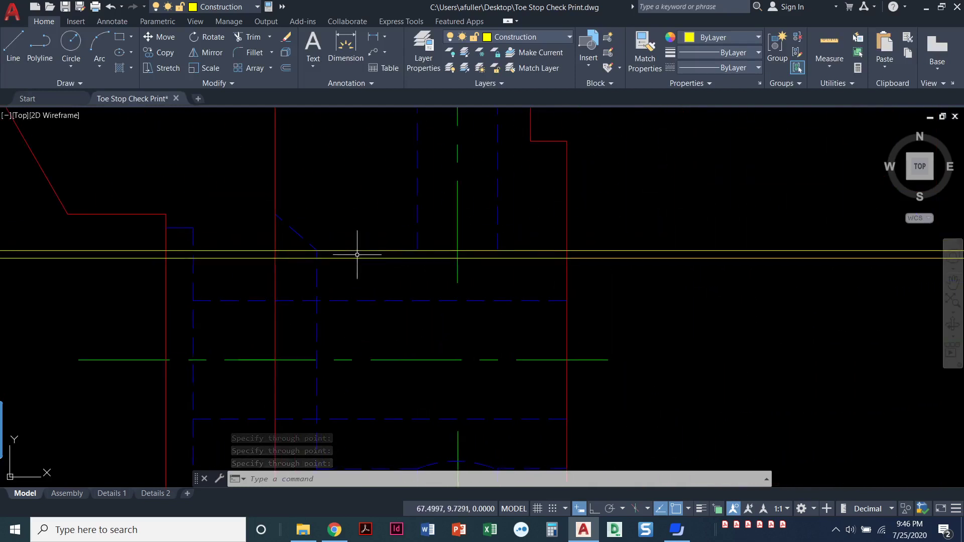
pyautogui.click(305, 231)
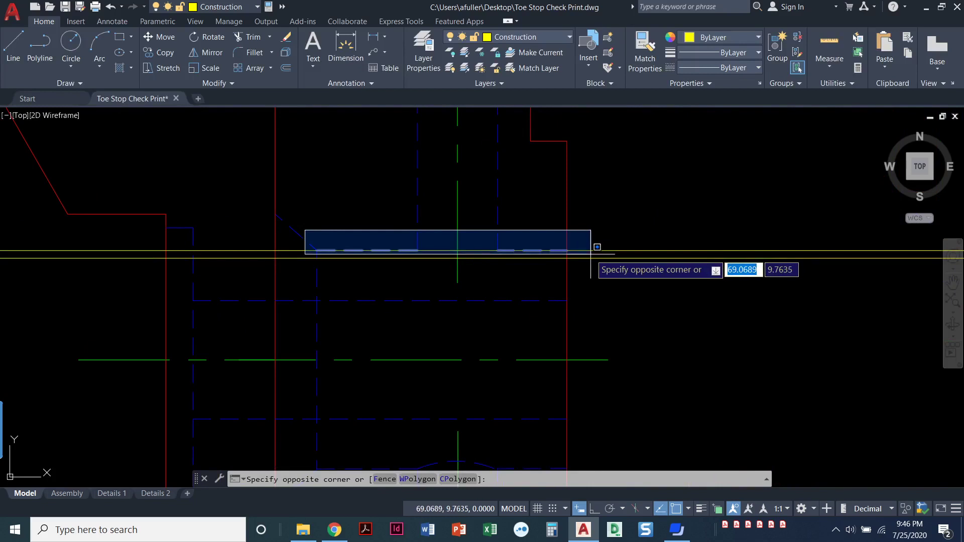
pyautogui.click(591, 255)
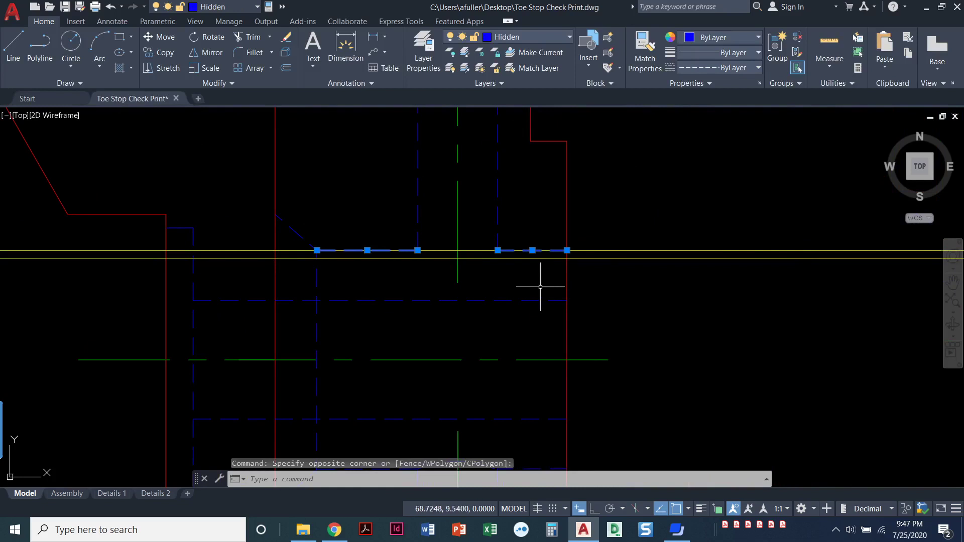
pyautogui.press('Escape')
pyautogui.press('Escape')
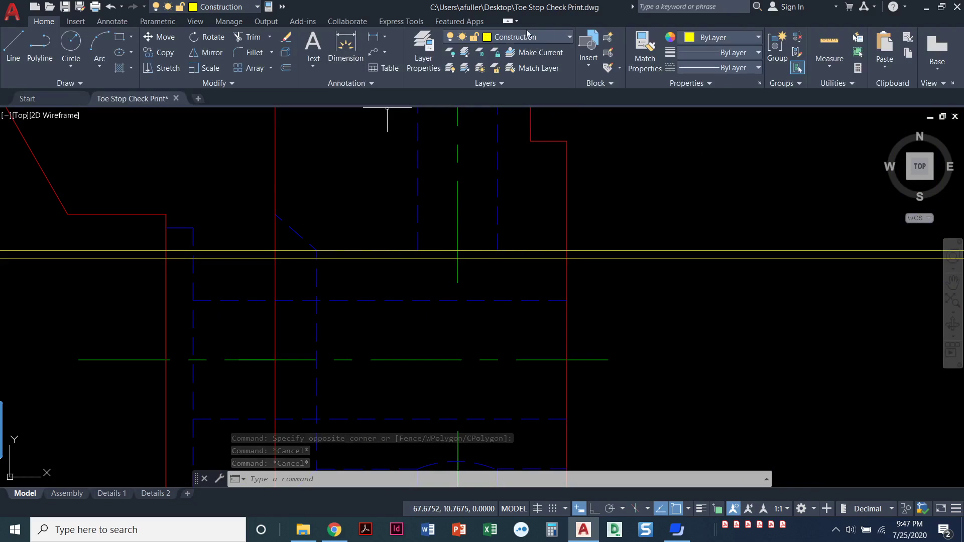
# Step: On the Hidden layer, draw a three-point arc from endpoint, through the projected intersection, to the opposite endpoint
pyautogui.click(539, 39)
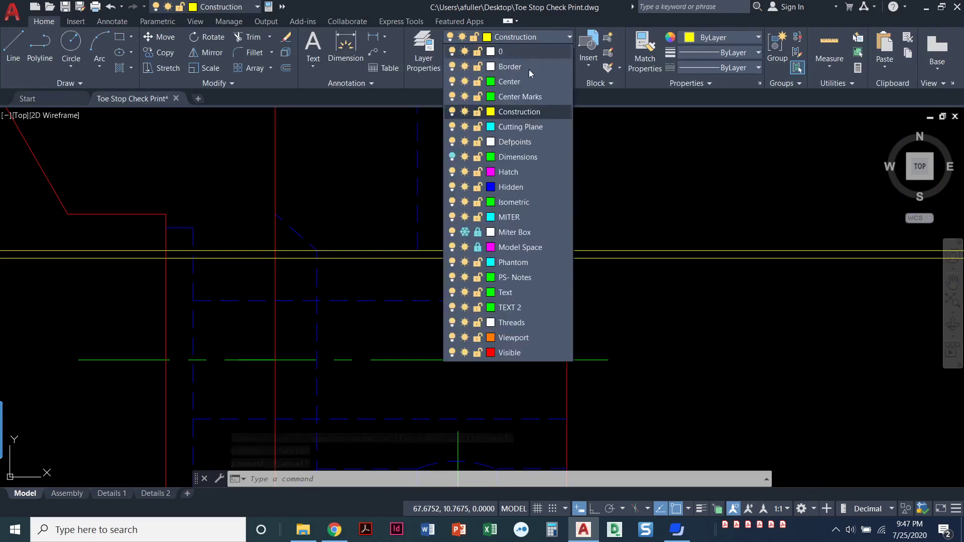
pyautogui.click(508, 185)
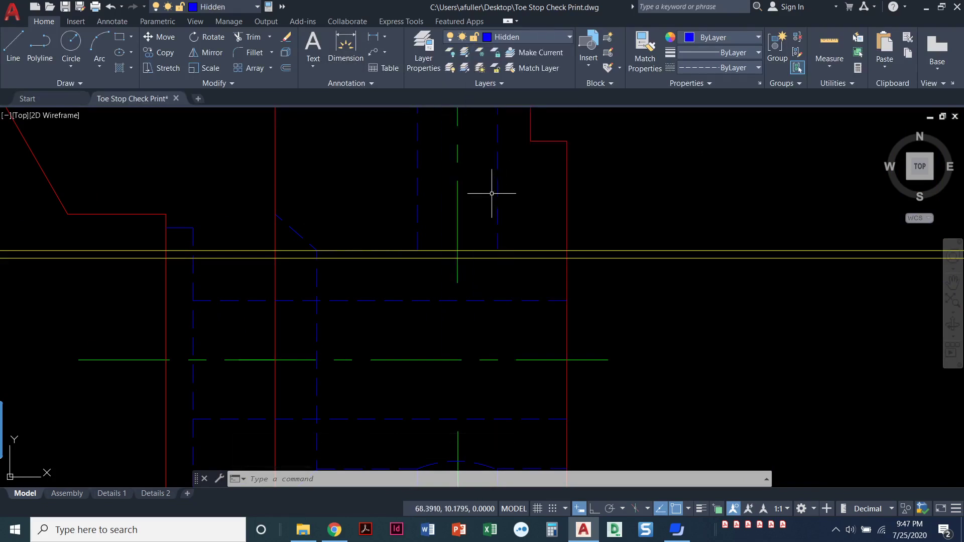
pyautogui.click(95, 46)
pyautogui.scroll(2, 449, 283)
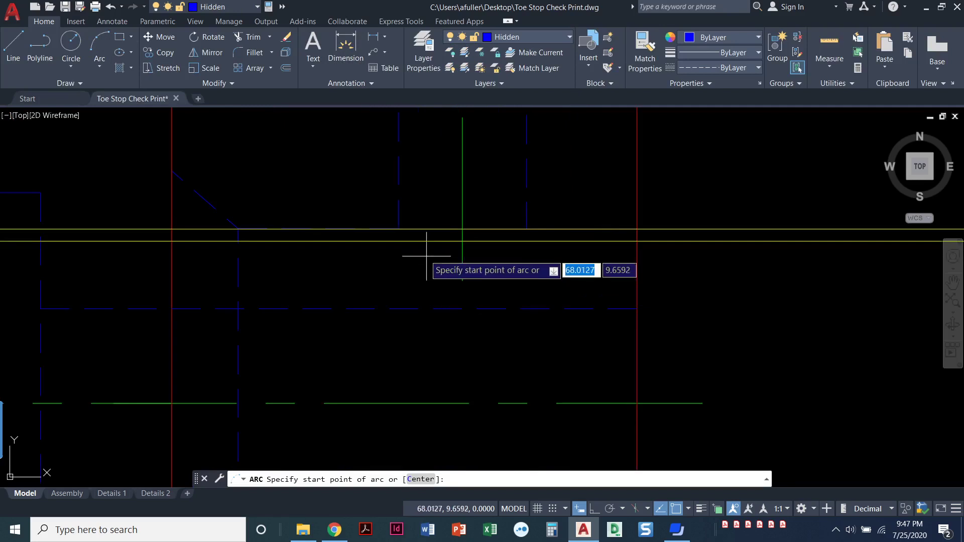
pyautogui.click(398, 229)
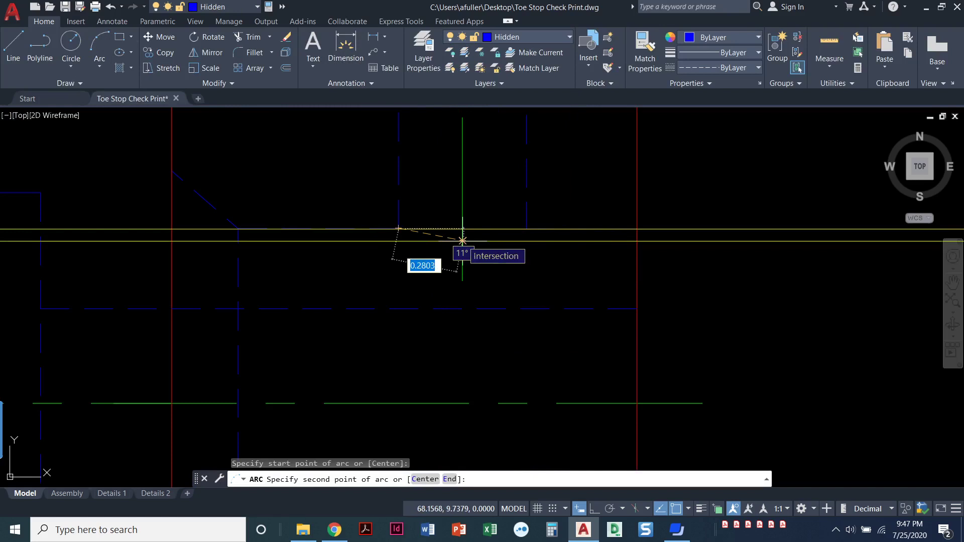
pyautogui.click(462, 241)
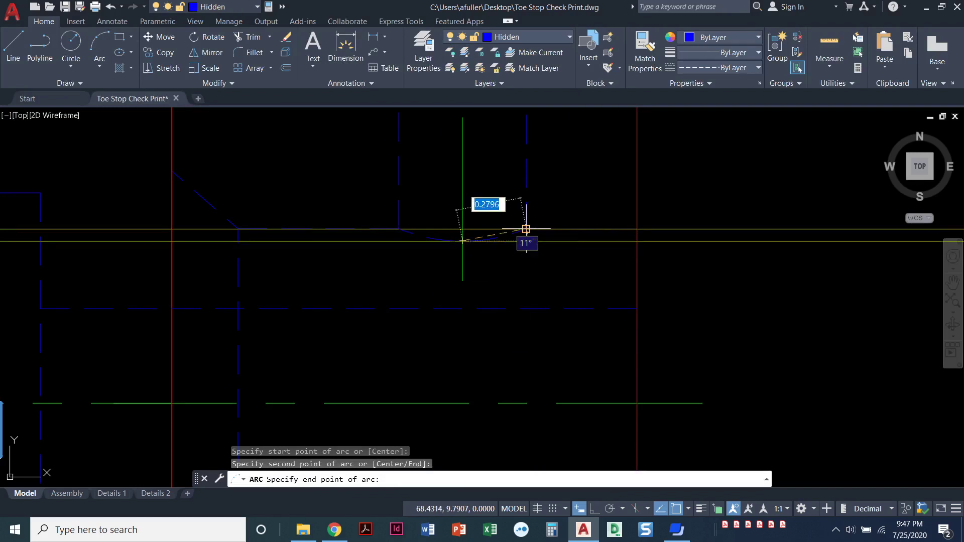
pyautogui.click(525, 229)
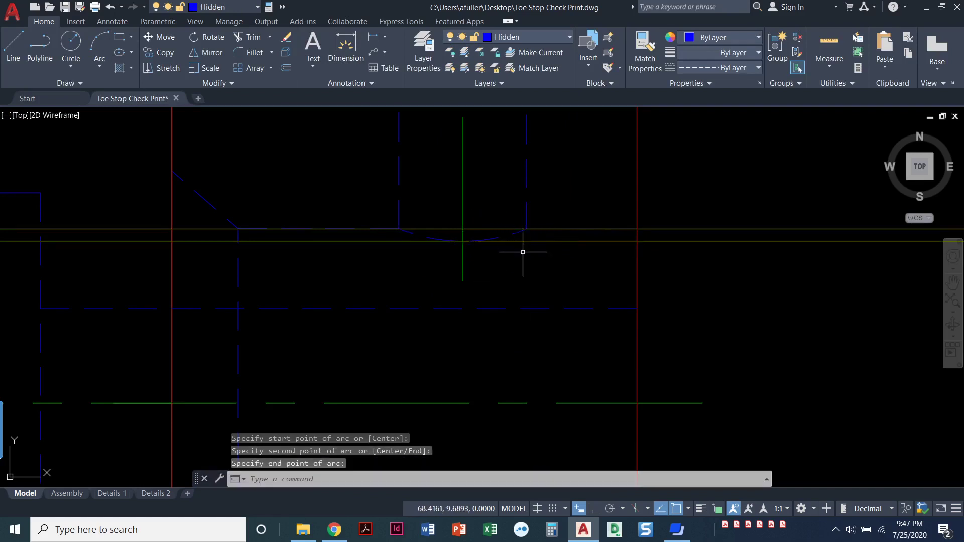
pyautogui.press('Return')
pyautogui.press('Escape')
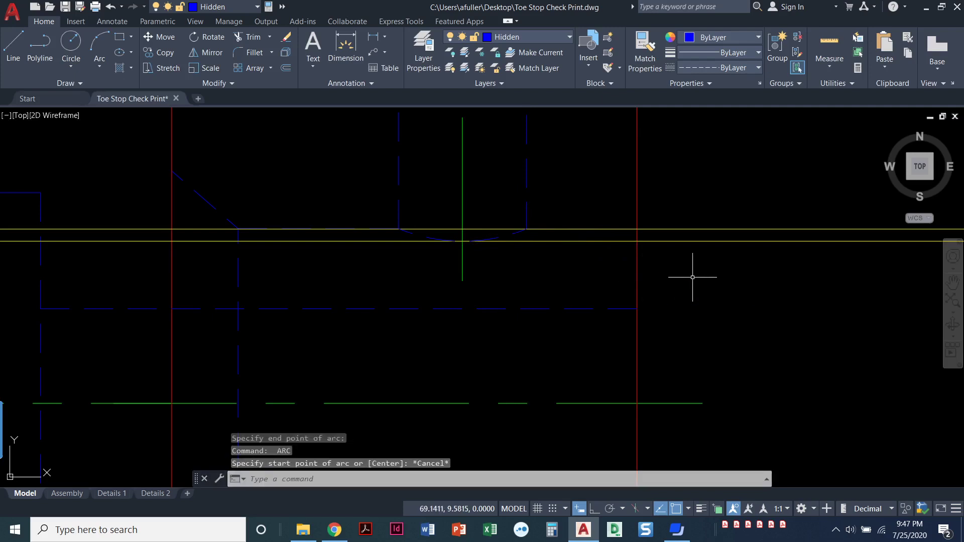
pyautogui.scroll(-2, 703, 278)
pyautogui.click(778, 283)
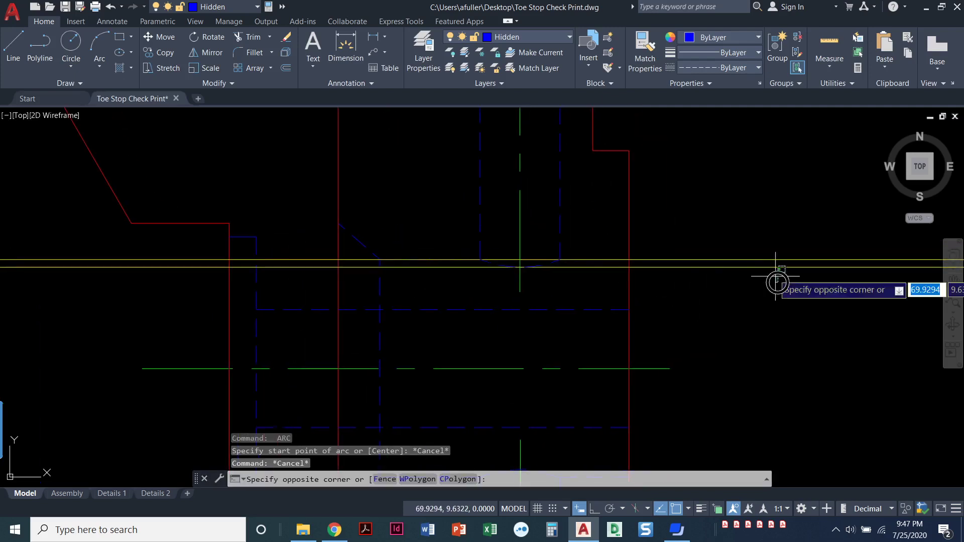
pyautogui.click(749, 235)
pyautogui.press('Delete')
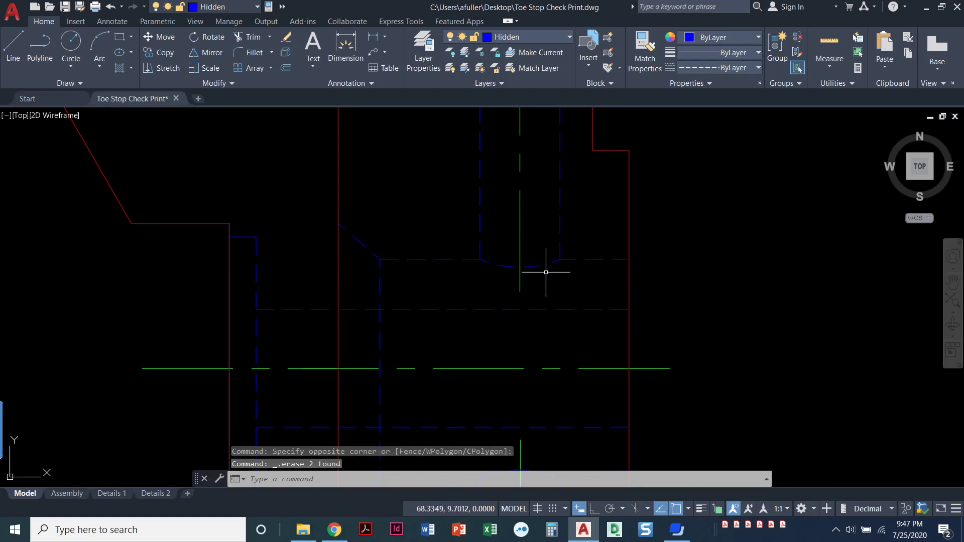
pyautogui.scroll(-2, 394, 290)
pyautogui.moveTo(393, 291); pyautogui.dragTo(549, 216, button='middle')
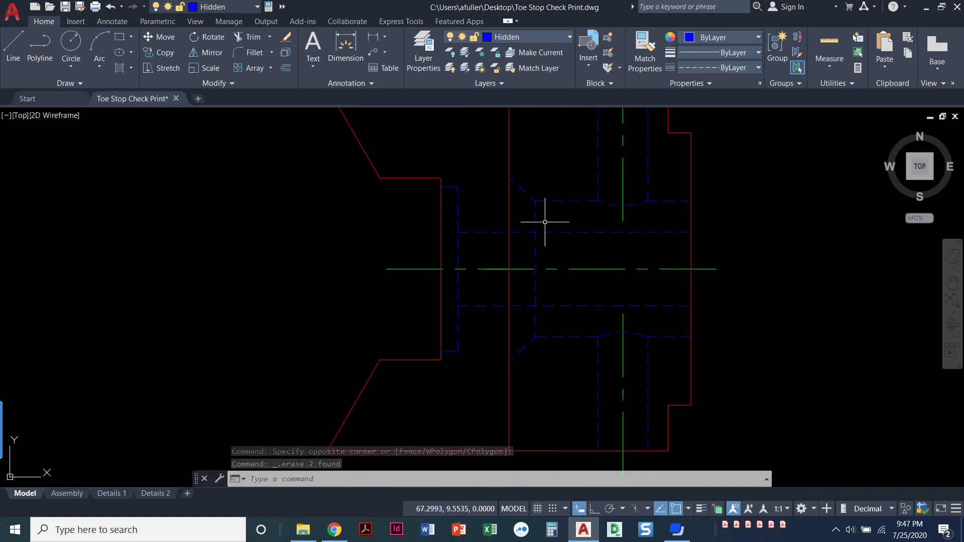
pyautogui.write('u')
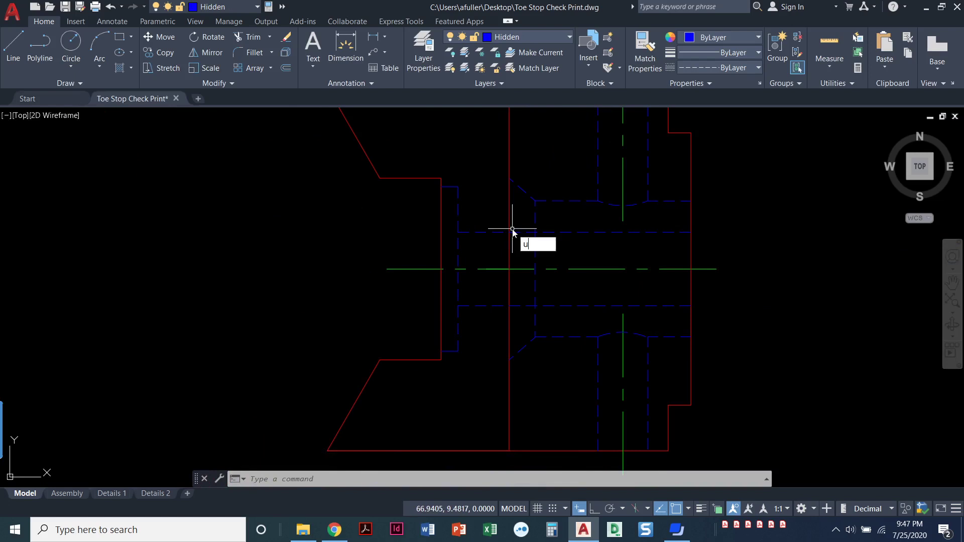
pyautogui.press('Return')
pyautogui.moveTo(254, 269); pyautogui.dragTo(510, 286, button='middle')
pyautogui.scroll(-3, 611, 308)
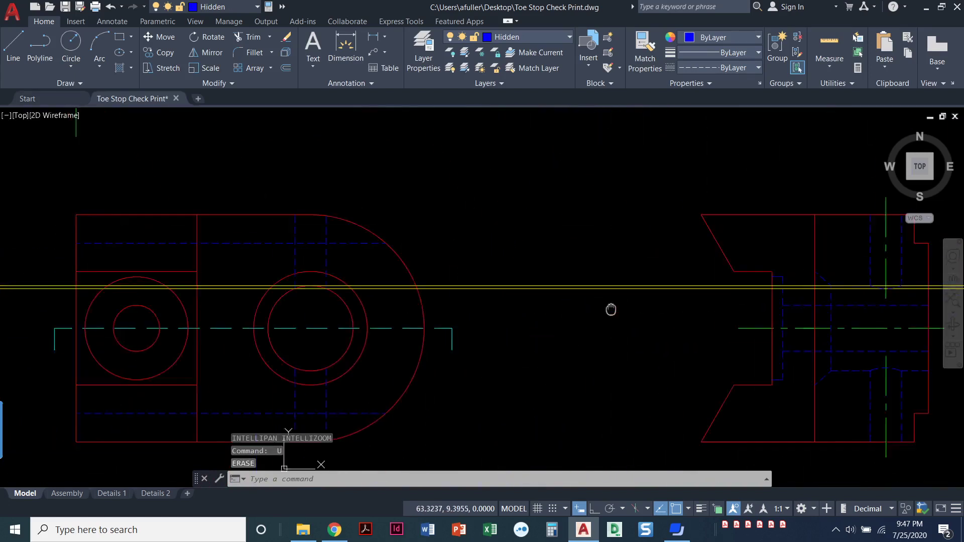
pyautogui.scroll(3, 370, 303)
pyautogui.scroll(3, 369, 303)
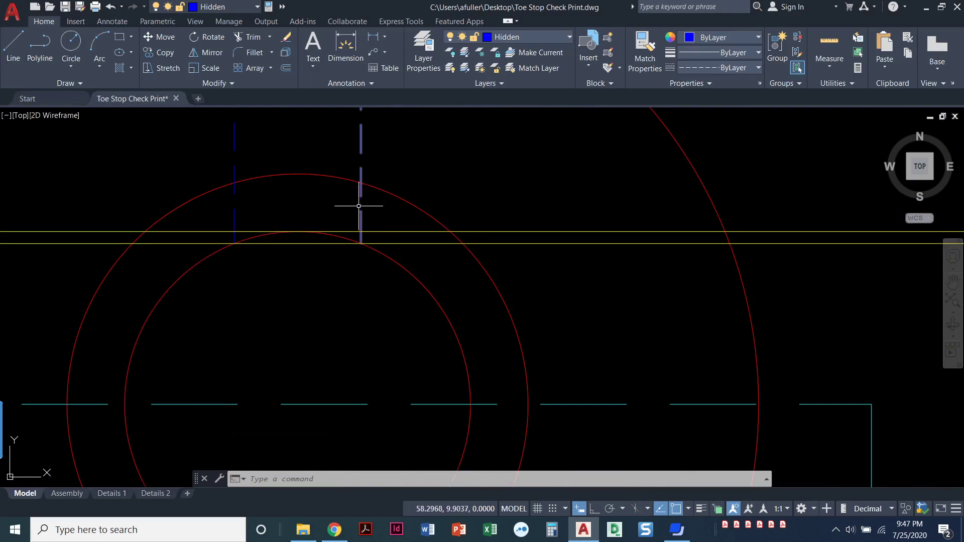
# Step: Pan up to centre the base circles and switch the current layer back to Construction
pyautogui.scroll(-3, 341, 301)
pyautogui.moveTo(338, 327); pyautogui.dragTo(337, 182, button='middle')
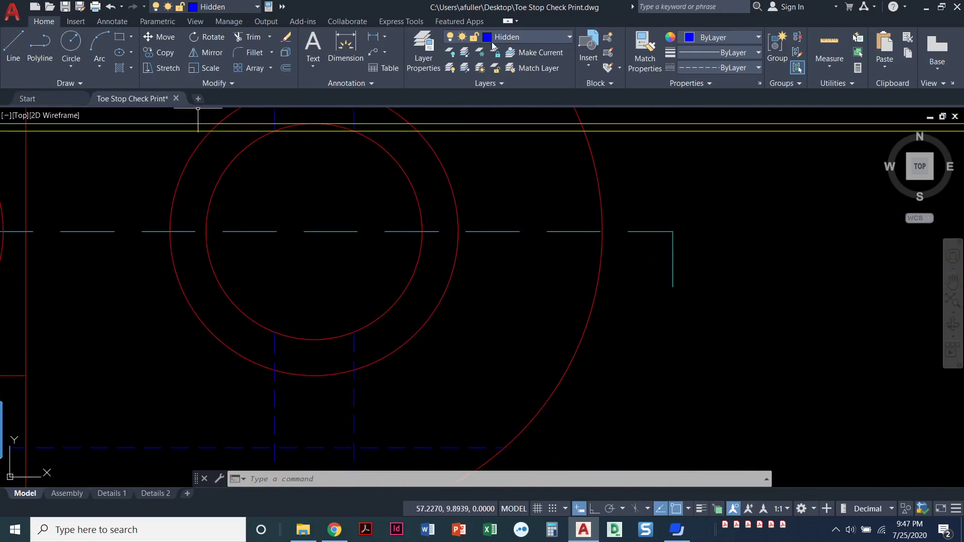
pyautogui.click(522, 36)
pyautogui.click(509, 111)
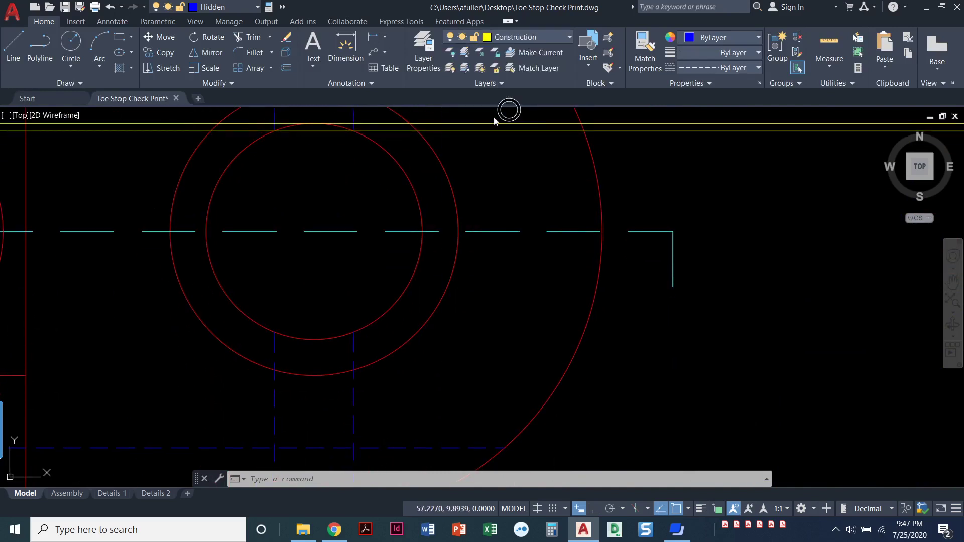
# Step: Cancel the stray HATCH, then place horizontal XLINEs through the hole's bottom and the hidden-line intersection
pyautogui.write('h')
pyautogui.press('Return')
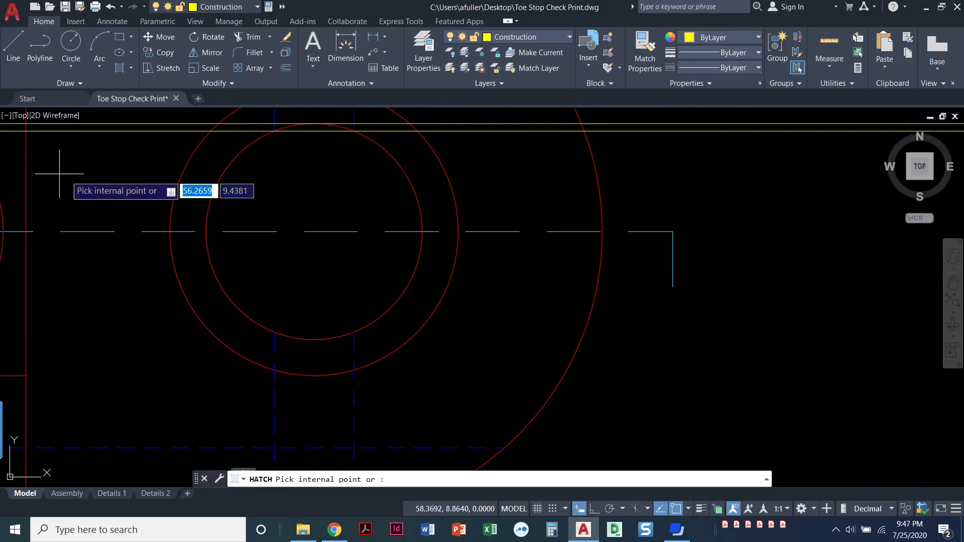
pyautogui.press('Escape')
pyautogui.click(70, 83)
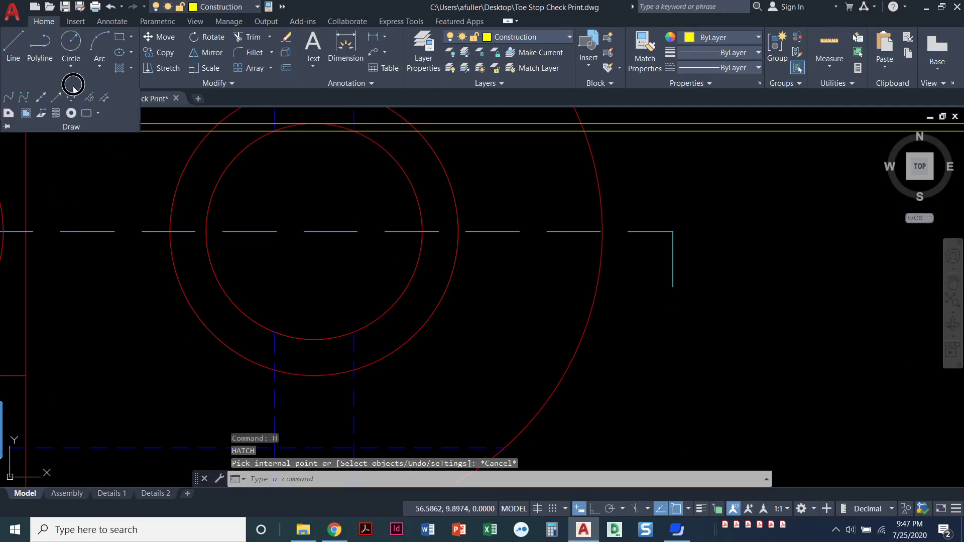
pyautogui.click(42, 99)
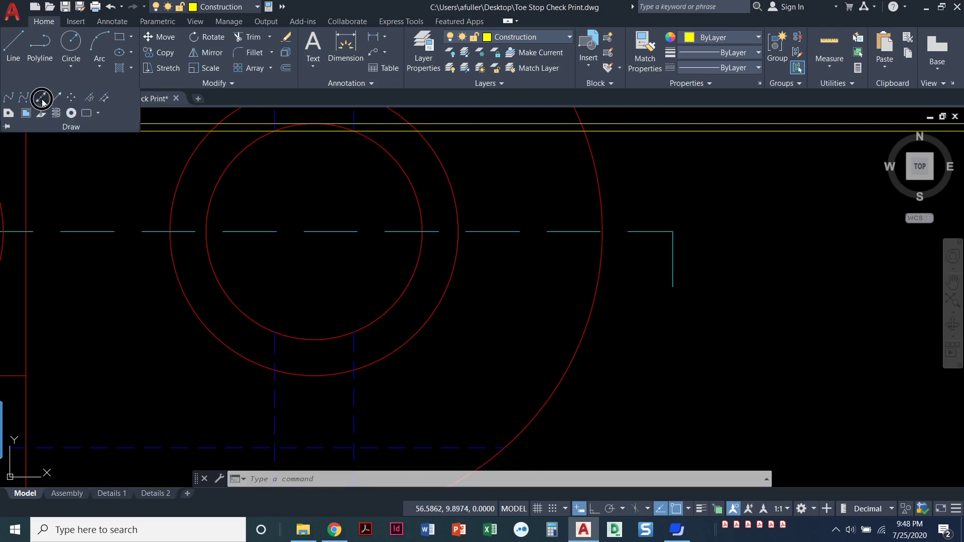
pyautogui.write('h')
pyautogui.press('Return')
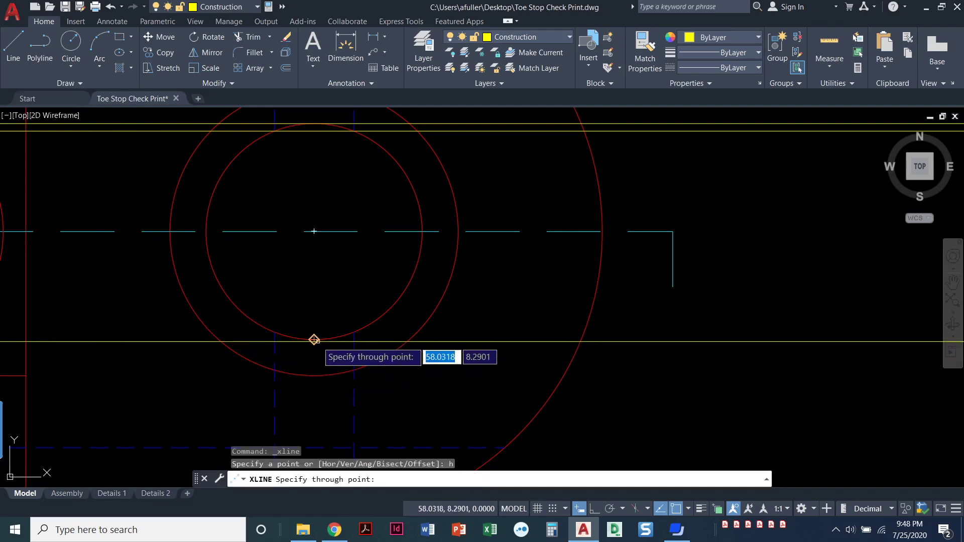
pyautogui.click(314, 339)
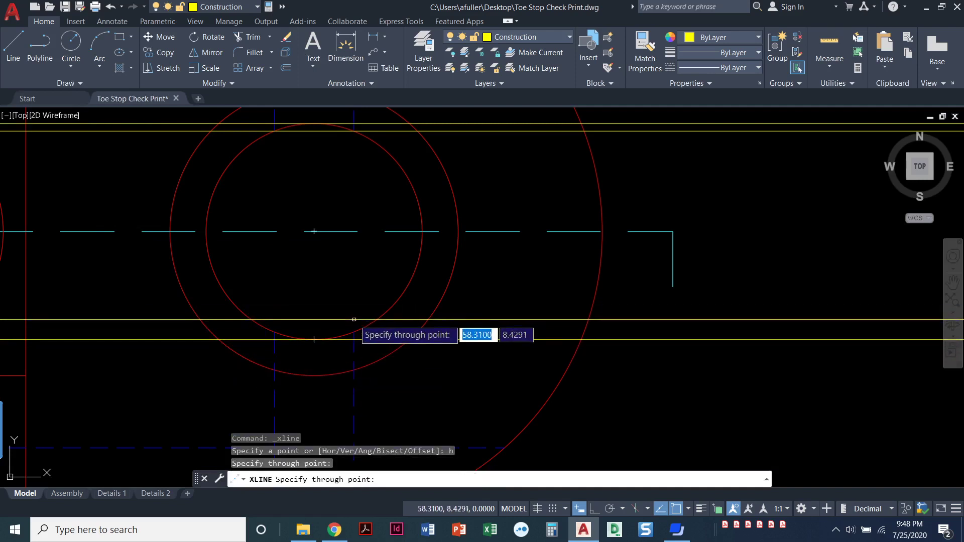
pyautogui.click(354, 332)
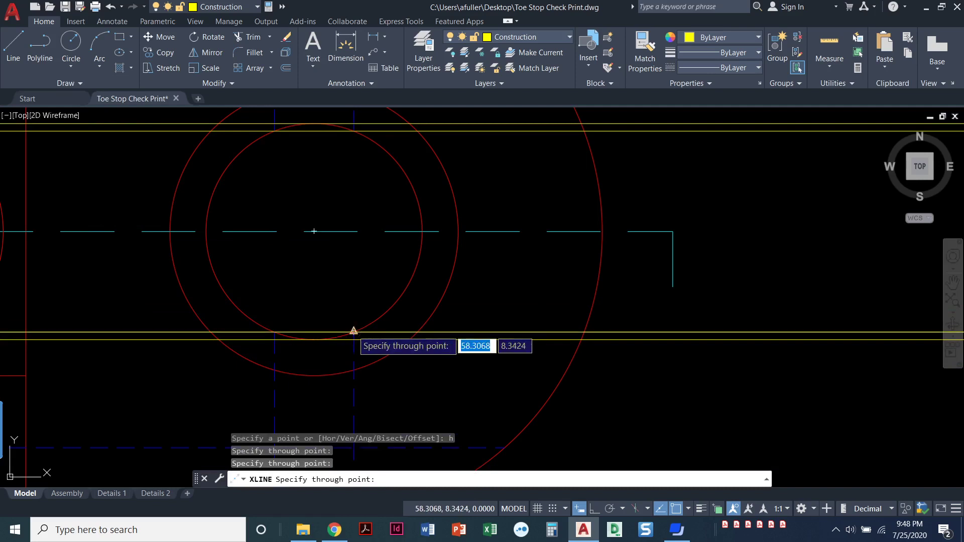
# Step: Bring the side view's hole area into view and erase the old lower saddle arc
pyautogui.scroll(-2, 673, 335)
pyautogui.moveTo(656, 338); pyautogui.dragTo(215, 318, button='middle')
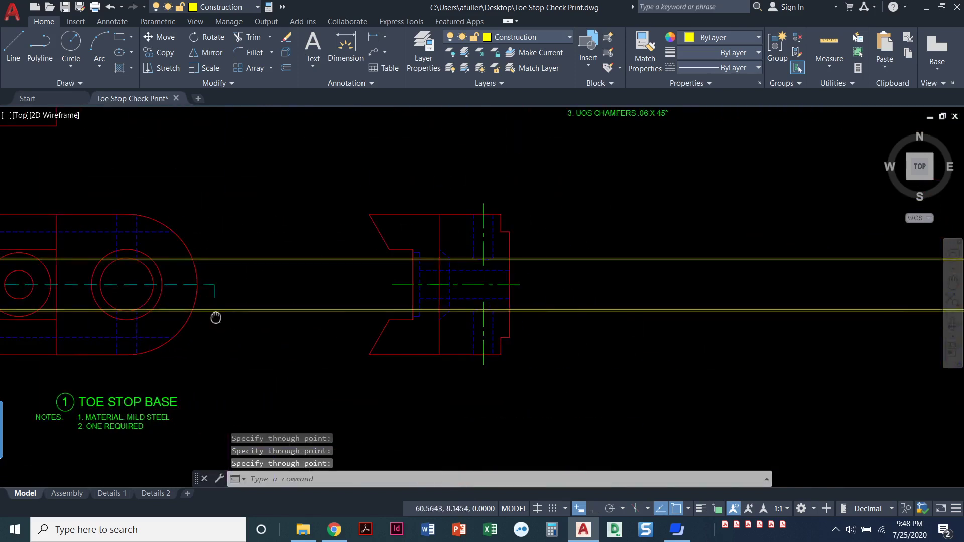
pyautogui.scroll(6, 527, 318)
pyautogui.scroll(2, 317, 269)
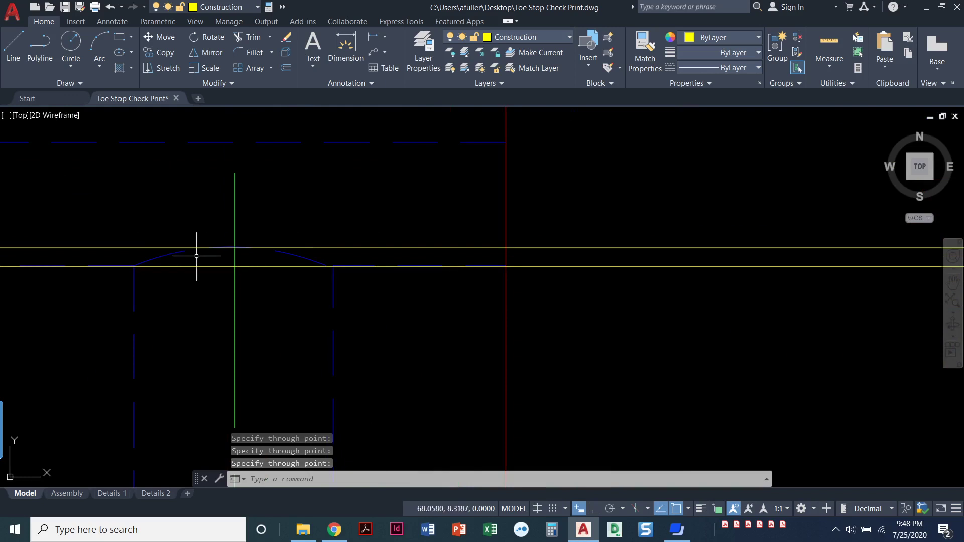
pyautogui.press('Escape')
pyautogui.click(169, 254)
pyautogui.press('Delete')
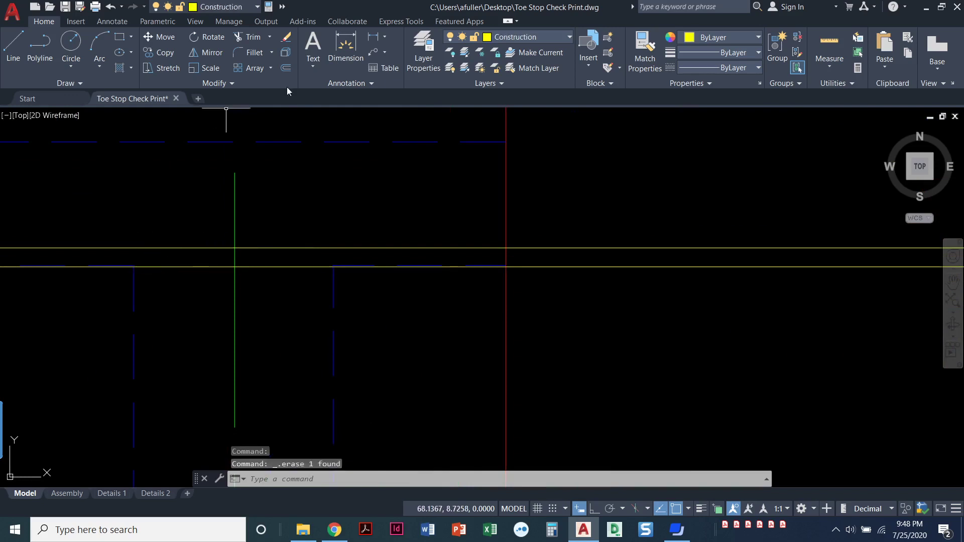
# Step: On the Hidden layer, draw a three-point arc from left endpoint through the new intersection to right endpoint
pyautogui.click(532, 37)
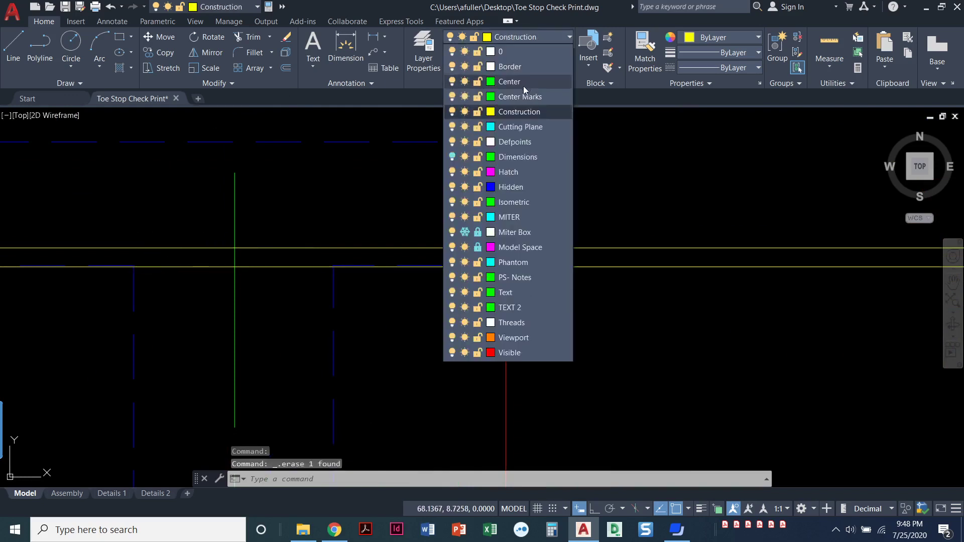
pyautogui.click(507, 187)
pyautogui.click(99, 49)
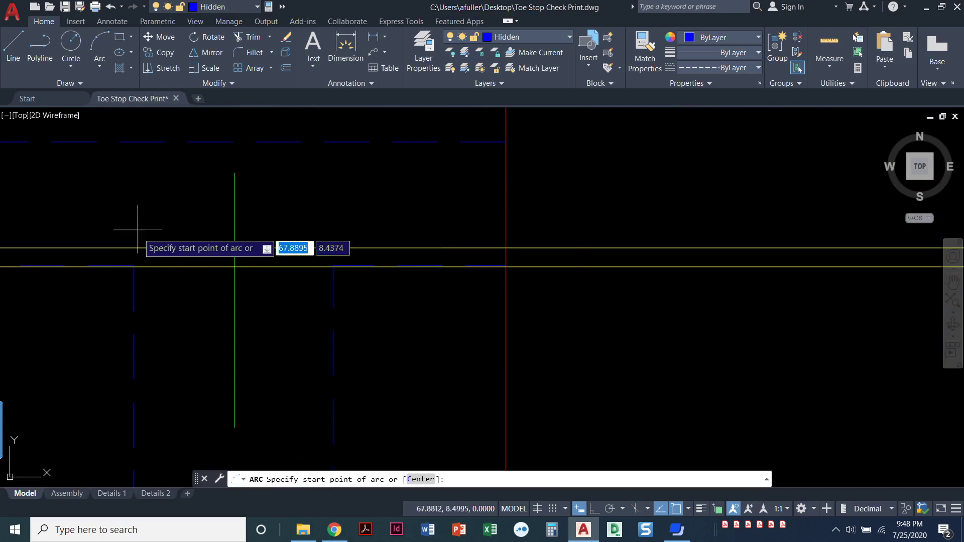
pyautogui.click(134, 265)
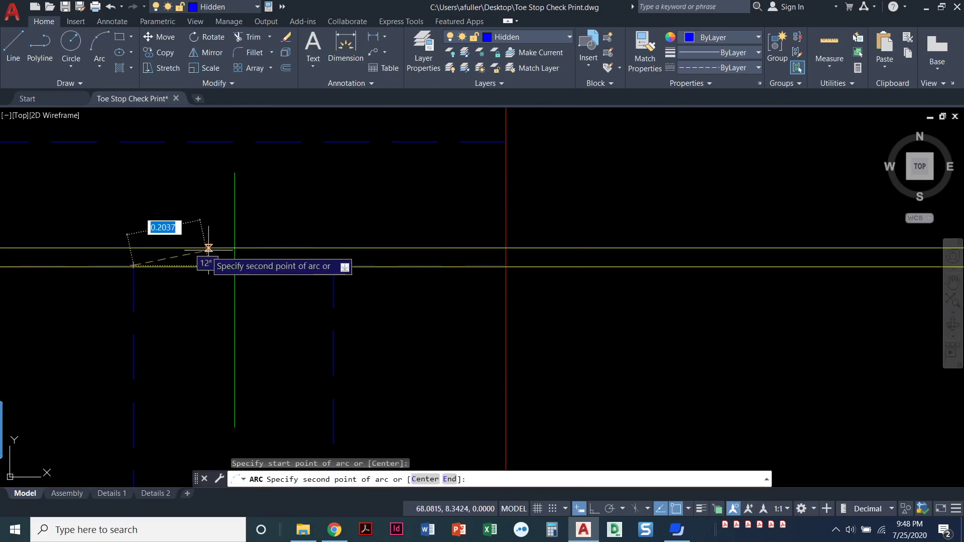
pyautogui.click(234, 248)
pyautogui.click(335, 265)
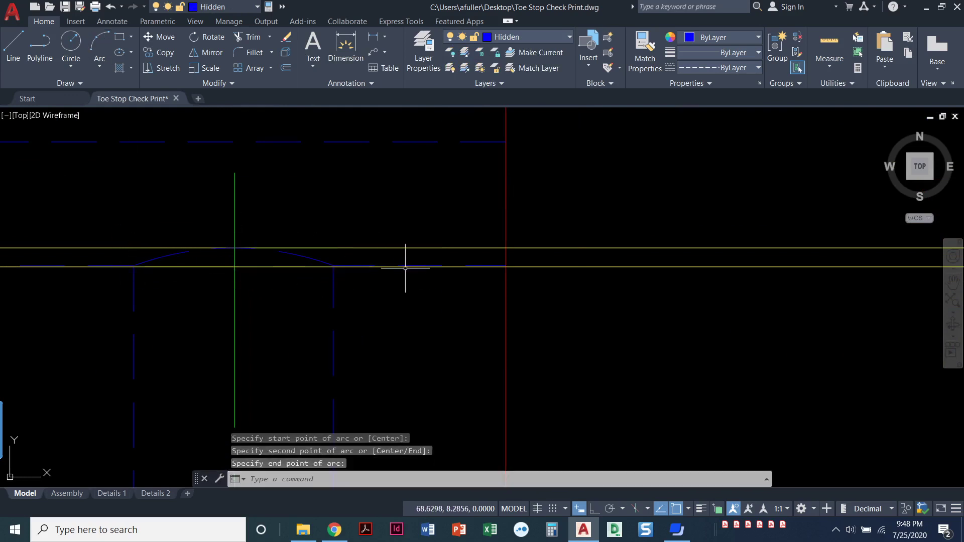
pyautogui.press('Return')
pyautogui.scroll(-5, 427, 281)
pyautogui.press('Escape')
pyautogui.press('Escape')
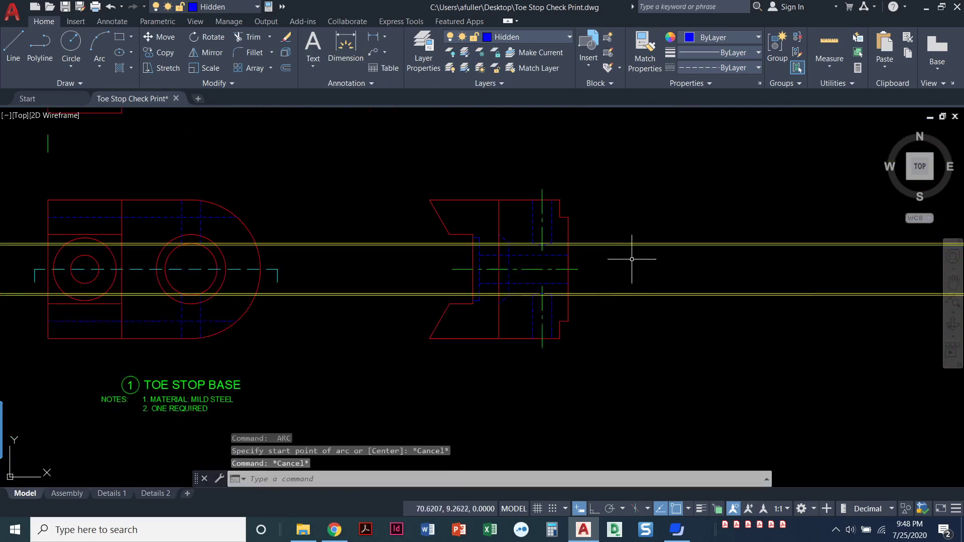
pyautogui.press('Escape')
pyautogui.scroll(-5, 653, 241)
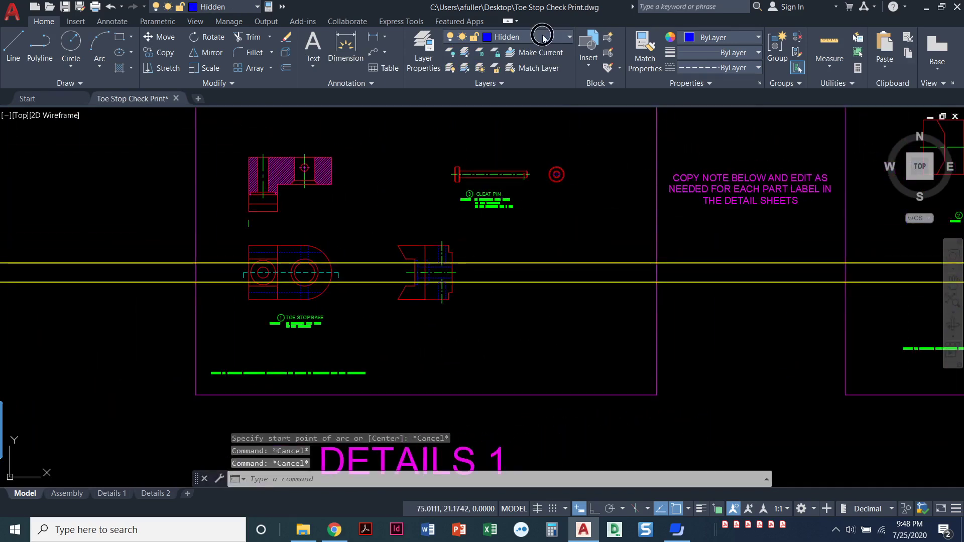
# Step: Make Construction the current layer and pan across to the cleat drawing
pyautogui.click(543, 39)
pyautogui.click(509, 114)
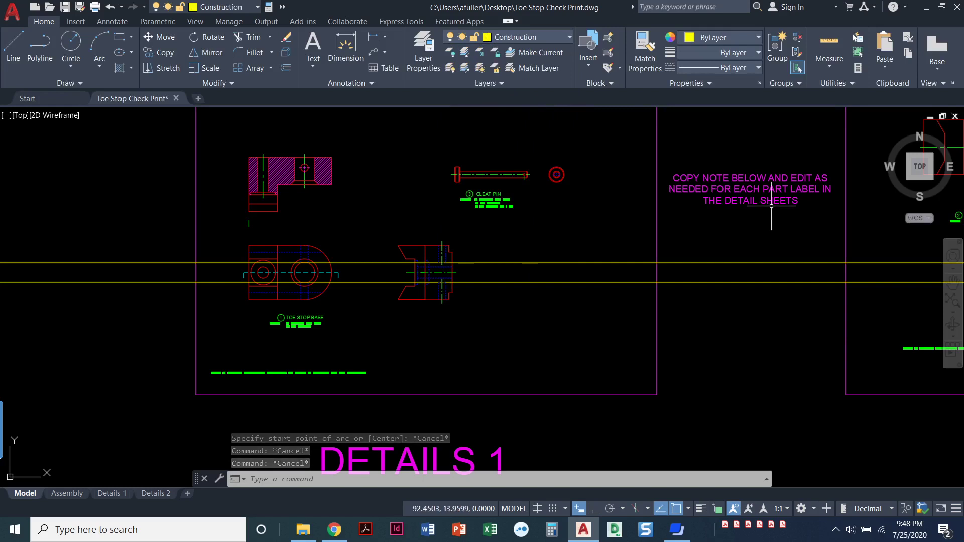
pyautogui.moveTo(772, 206)
pyautogui.mouseDown(button='middle')
pyautogui.moveTo(442, 232)
pyautogui.moveTo(456, 319)
pyautogui.mouseUp(button='middle')
pyautogui.scroll(4, 449, 232)
pyautogui.scroll(2, 345, 197)
pyautogui.scroll(3, 396, 211)
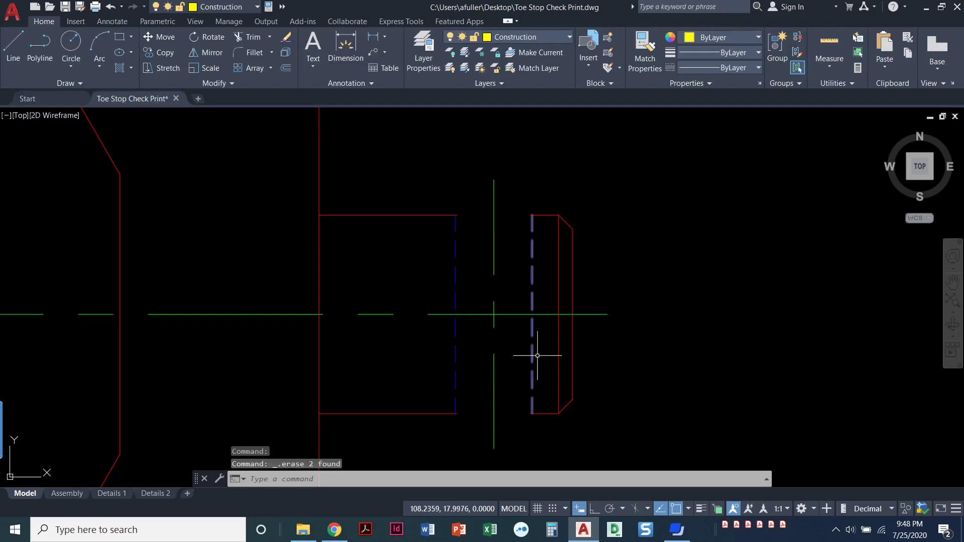
pyautogui.scroll(-5, 537, 355)
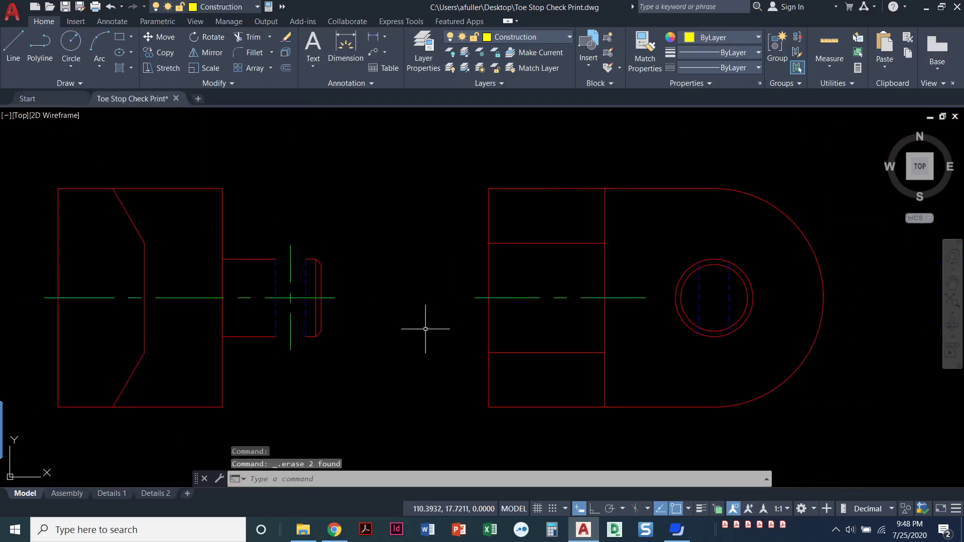
# Step: Project horizontal construction lines from the outer circle's top and the hidden lines' top ends
pyautogui.click(81, 82)
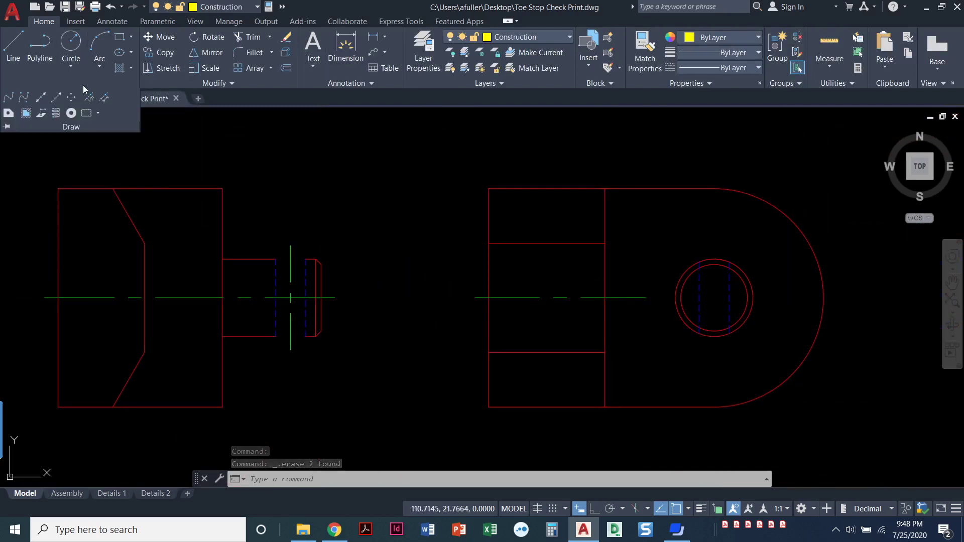
pyautogui.click(40, 98)
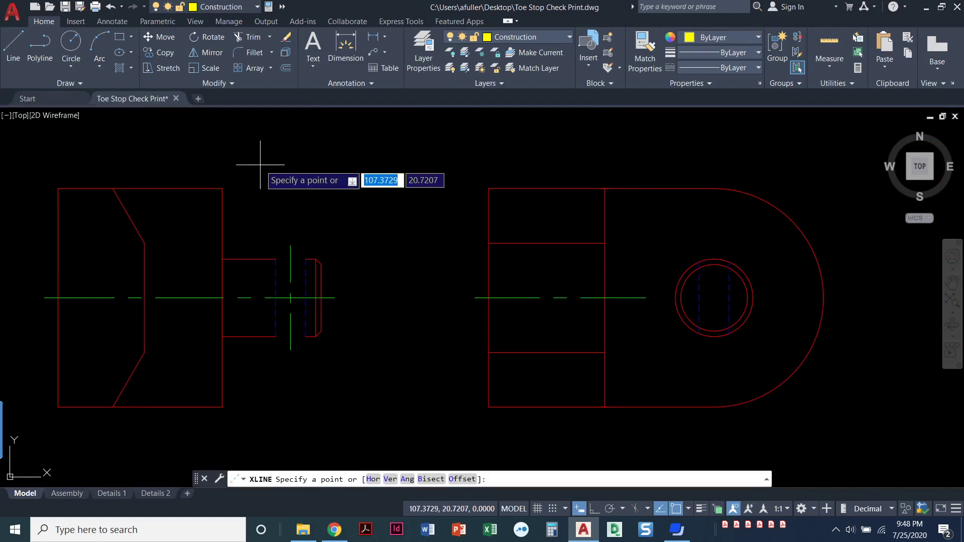
pyautogui.write('h')
pyautogui.press('Return')
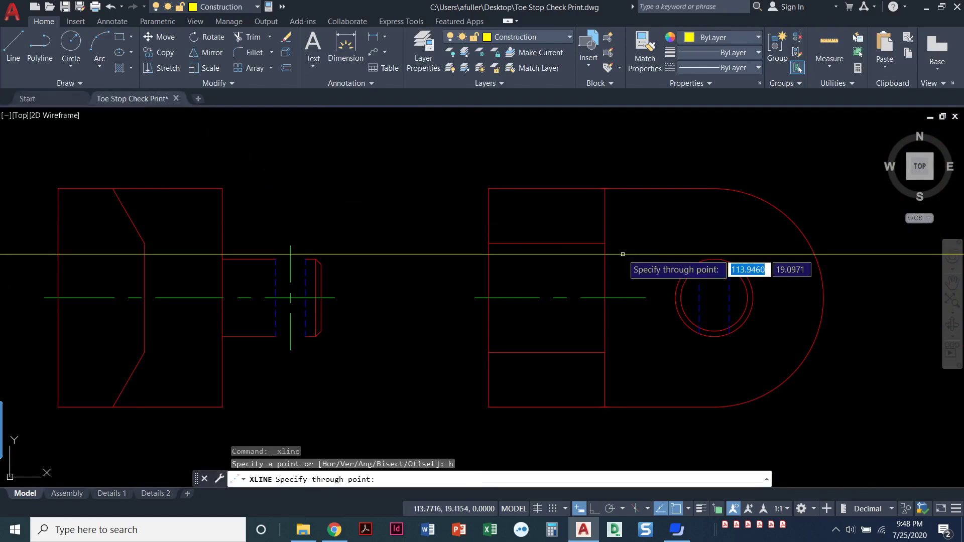
pyautogui.scroll(2, 721, 266)
pyautogui.scroll(3, 713, 259)
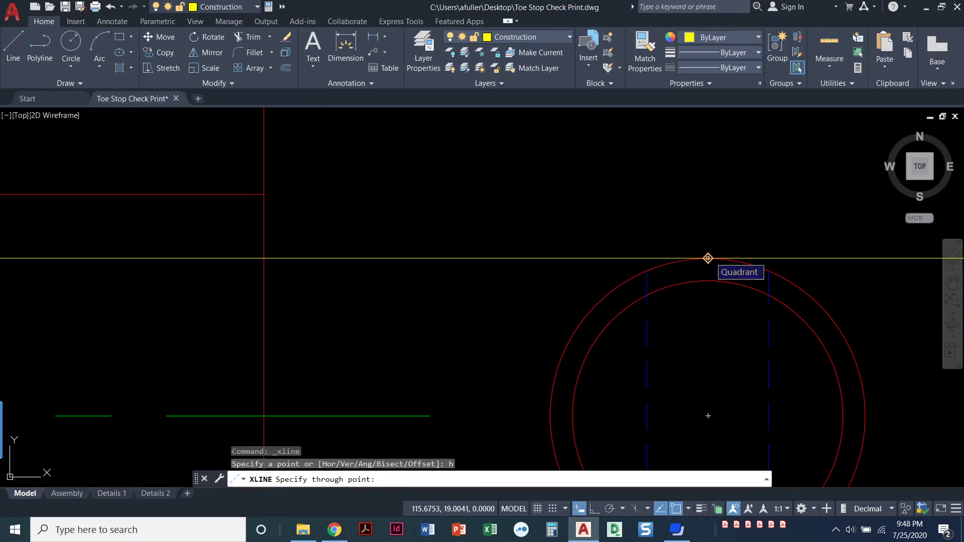
pyautogui.click(708, 258)
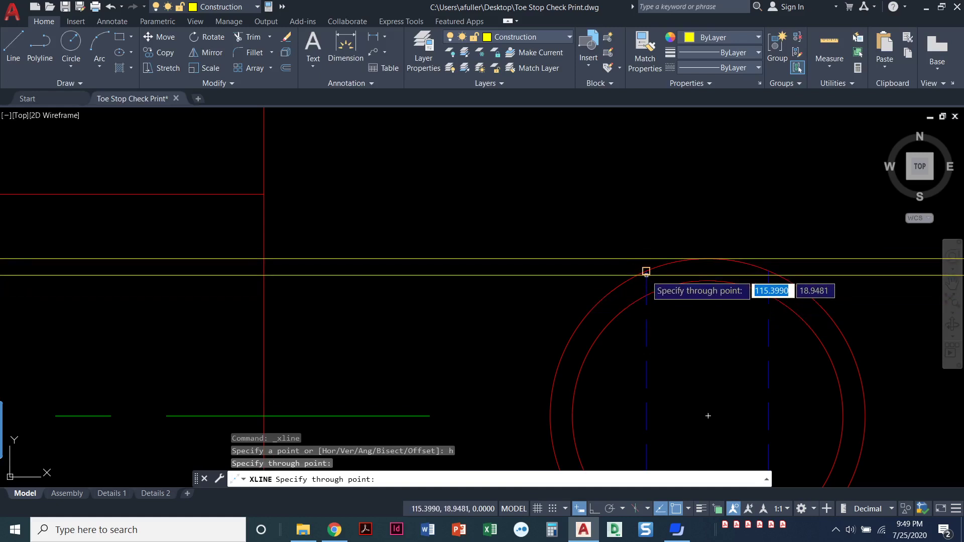
pyautogui.click(646, 271)
# Step: Project two more from the outer circle's bottom and the hidden lines' bottom ends, then centre the side view
pyautogui.moveTo(646, 355); pyautogui.dragTo(615, 169, button='middle')
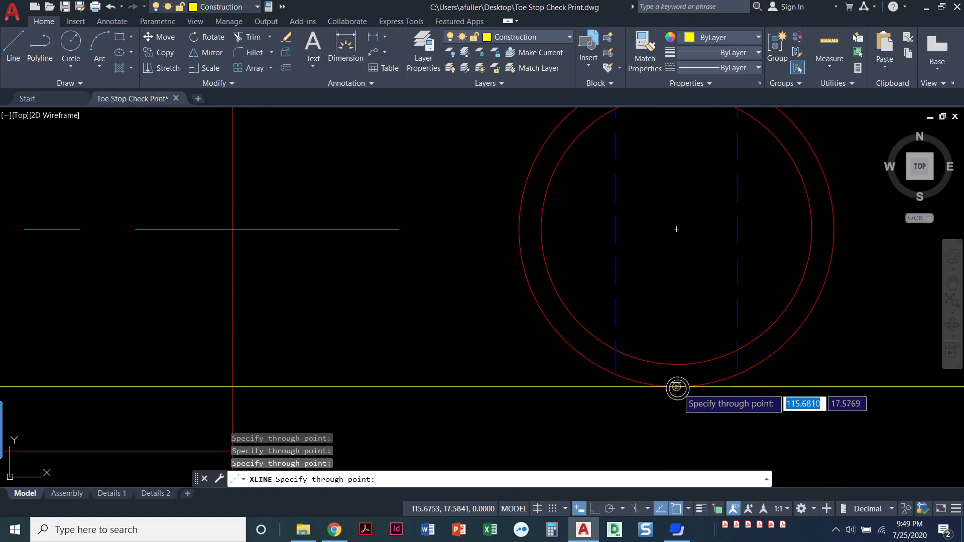
pyautogui.click(676, 386)
pyautogui.click(615, 374)
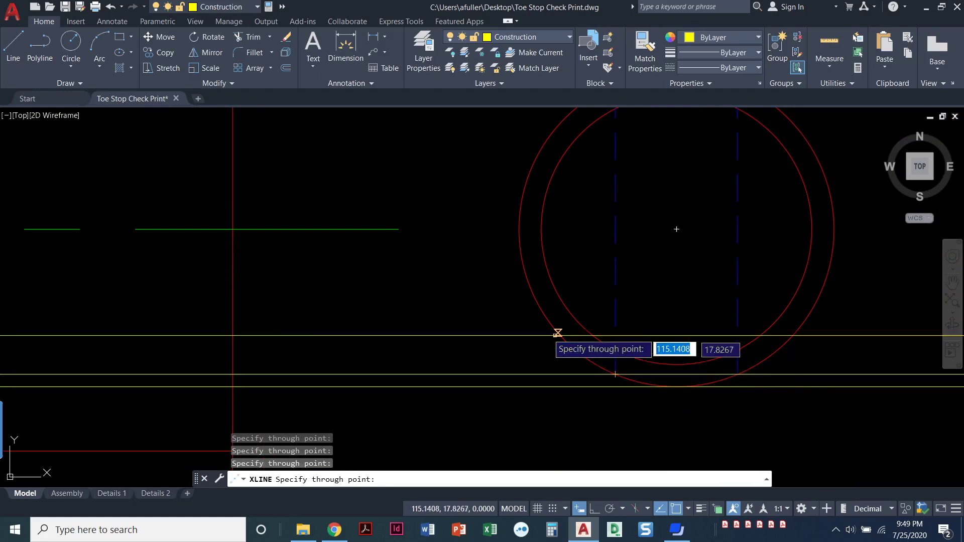
pyautogui.press('Escape')
pyautogui.scroll(-4, 345, 267)
pyautogui.moveTo(345, 267); pyautogui.dragTo(672, 305, button='middle')
pyautogui.scroll(2, 211, 265)
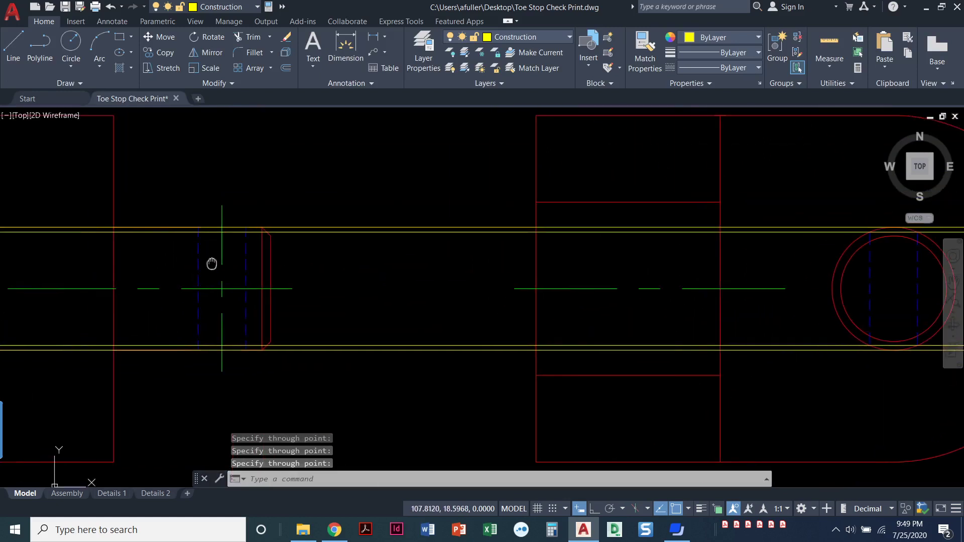
pyautogui.moveTo(211, 264); pyautogui.dragTo(406, 279, button='middle')
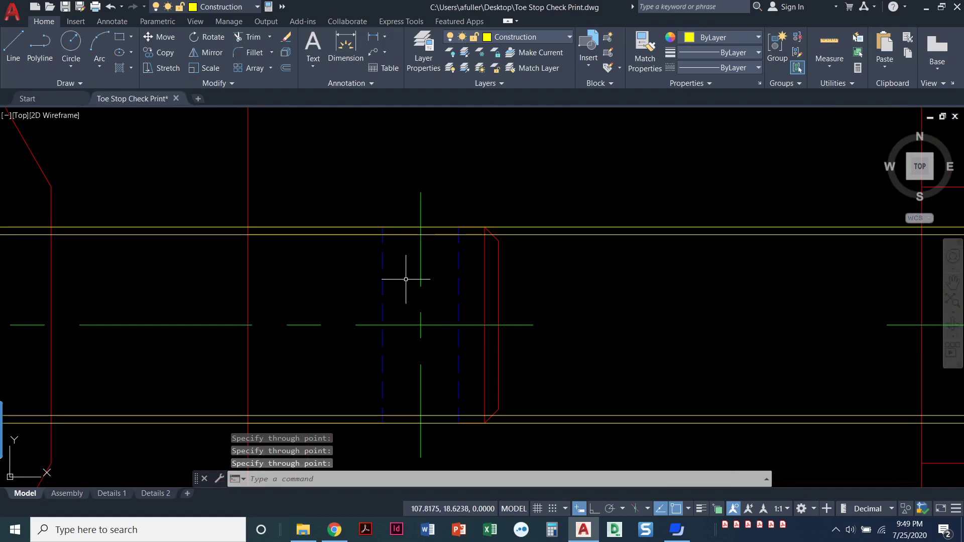
# Step: Make Visible the current layer and draw the top three-point saddle arc through the centerline
pyautogui.click(533, 37)
pyautogui.click(510, 353)
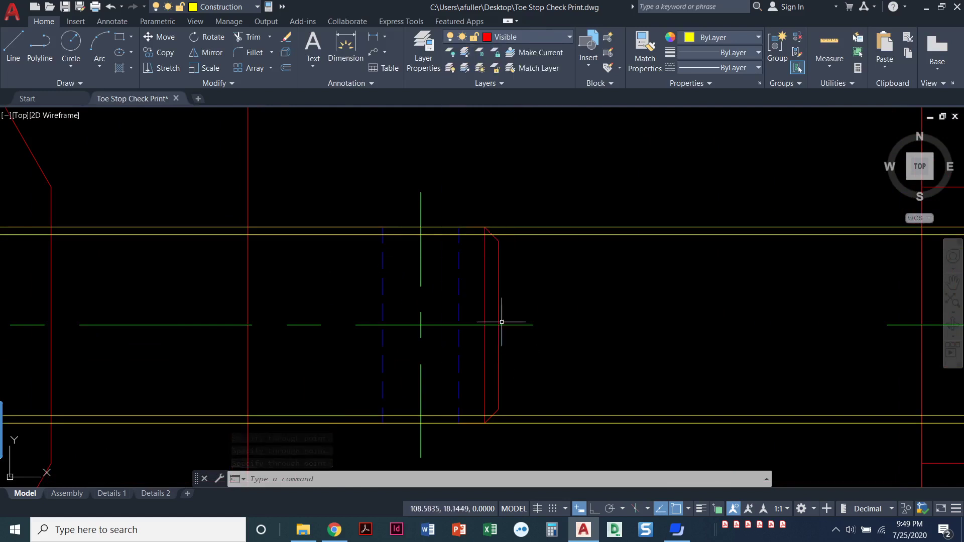
pyautogui.click(97, 45)
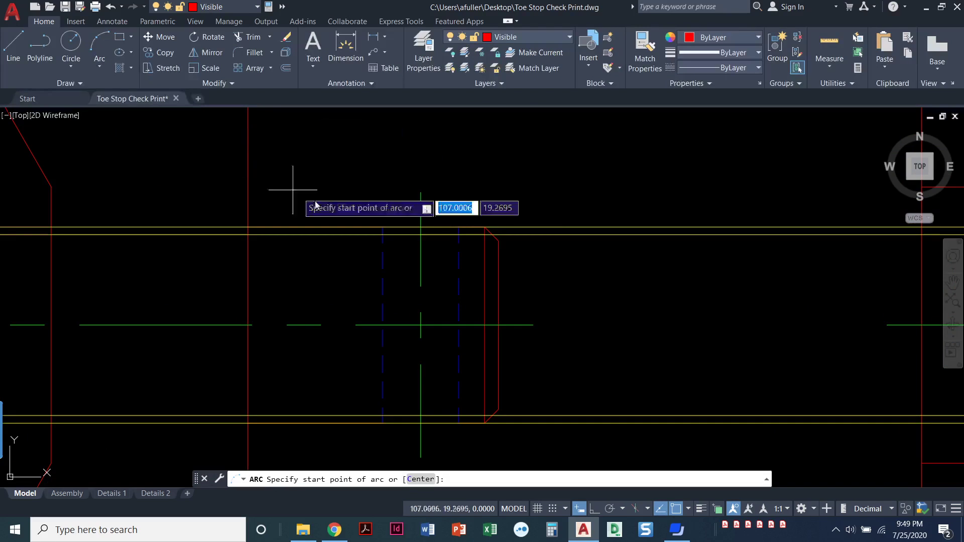
pyautogui.scroll(4, 405, 246)
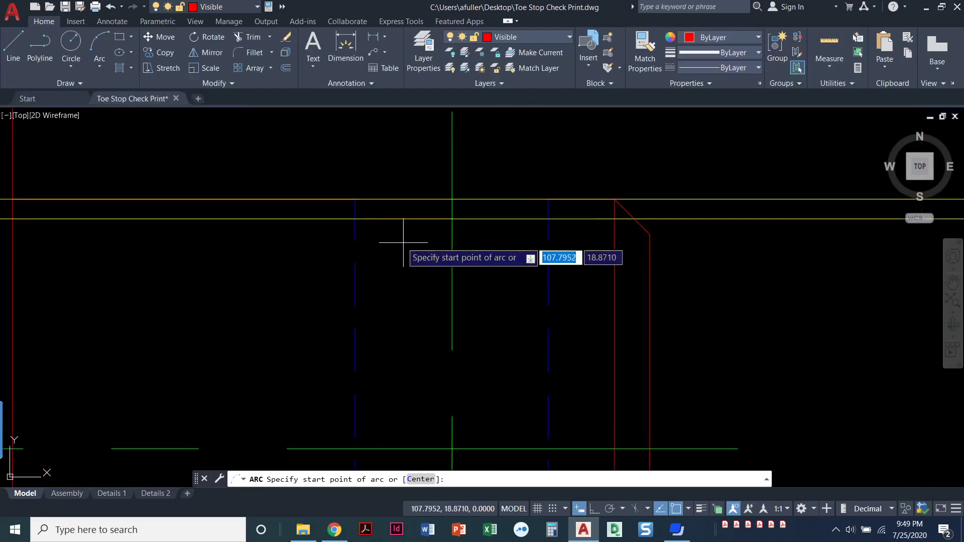
pyautogui.click(355, 199)
pyautogui.click(452, 219)
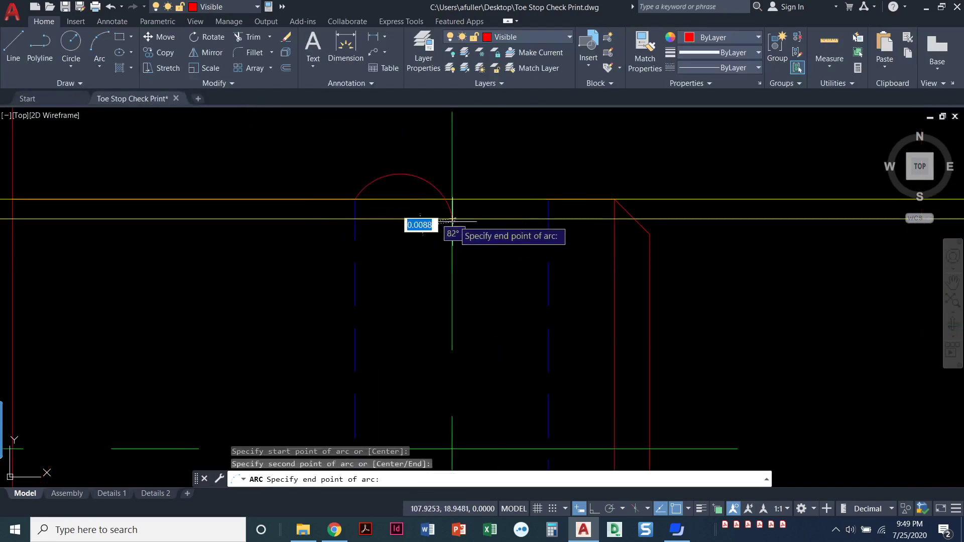
pyautogui.click(549, 201)
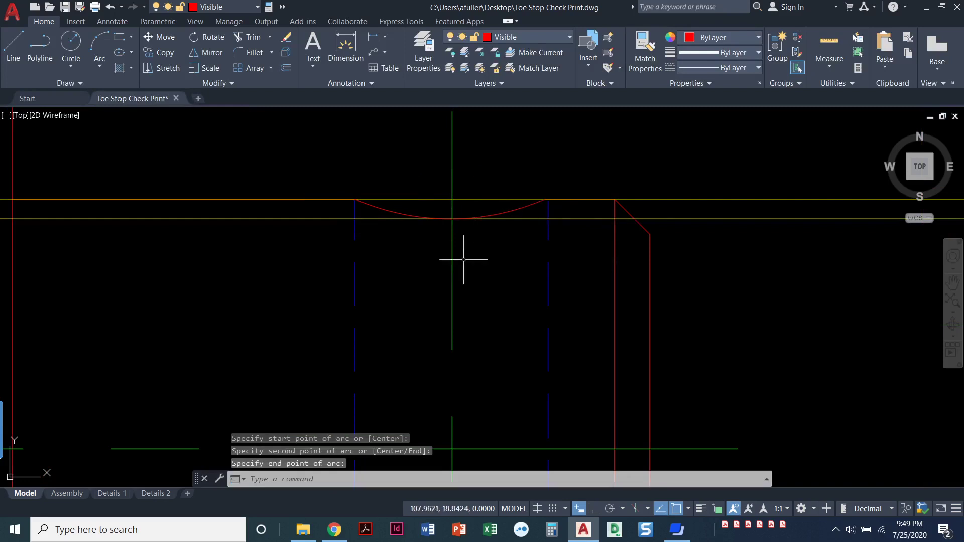
pyautogui.press('Return')
# Step: Draw the bottom three-point saddle arc between the bottom intersections through the centerline
pyautogui.moveTo(450, 317); pyautogui.dragTo(463, 287, button='middle')
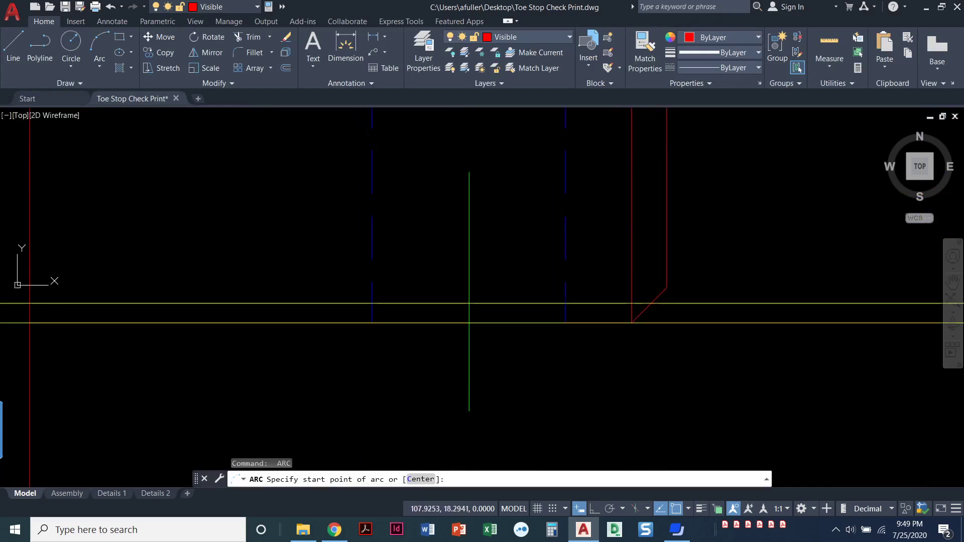
pyautogui.press('Return')
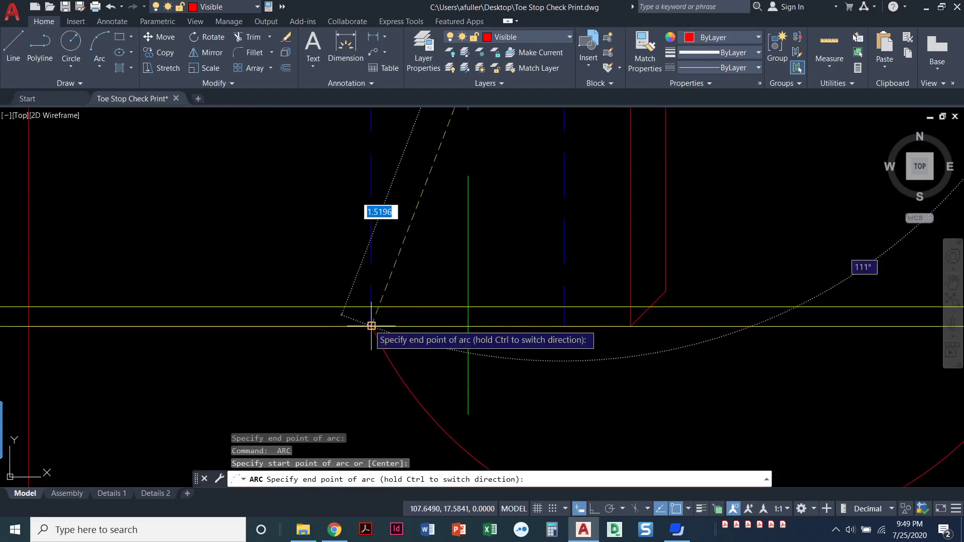
pyautogui.press('Escape')
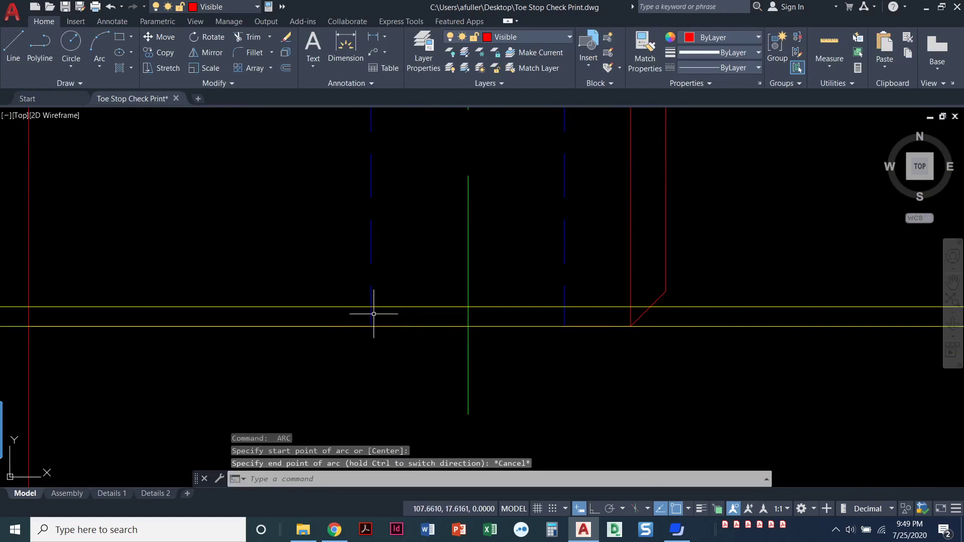
pyautogui.click(97, 46)
pyautogui.click(372, 326)
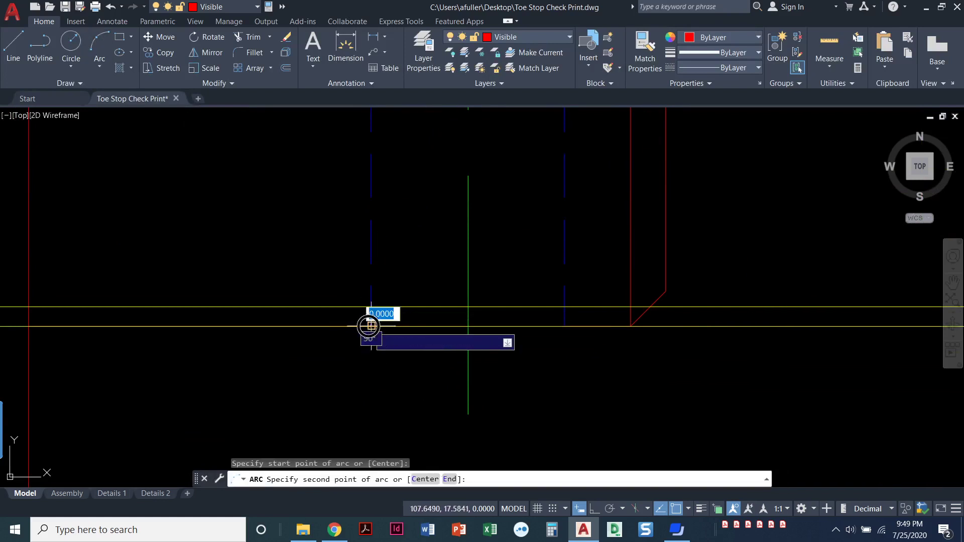
pyautogui.click(468, 307)
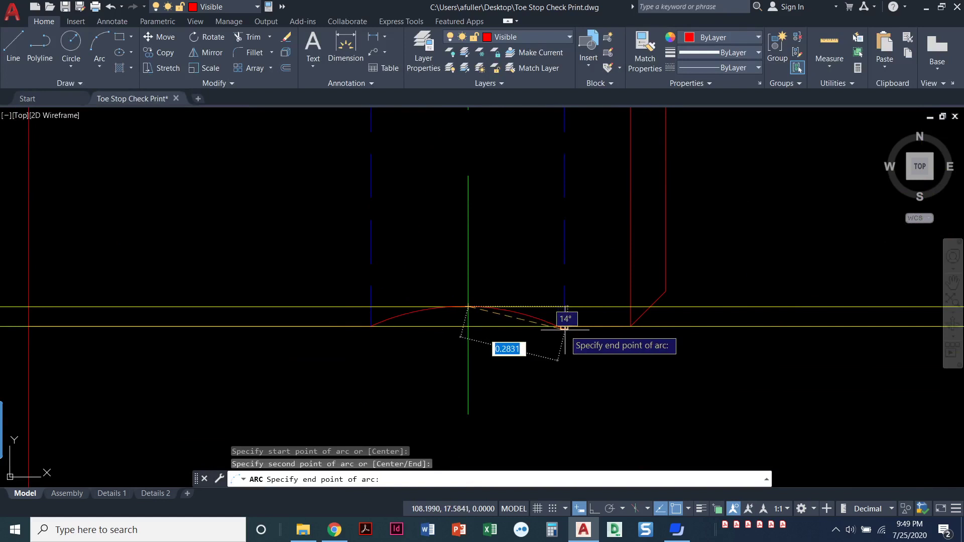
pyautogui.click(565, 328)
pyautogui.press('Escape')
pyautogui.scroll(-6, 554, 339)
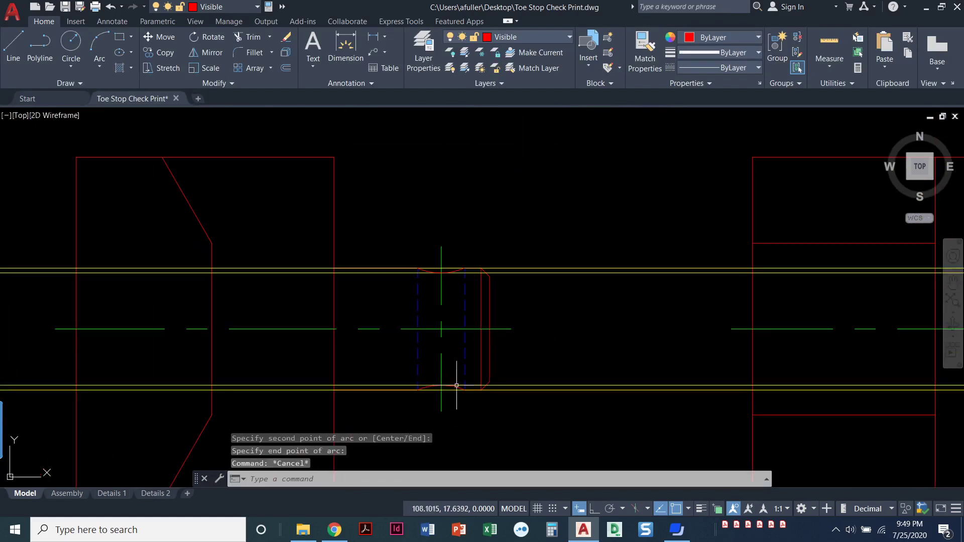
# Step: Turn off the Construction layer to hide the yellow projection lines
pyautogui.click(546, 38)
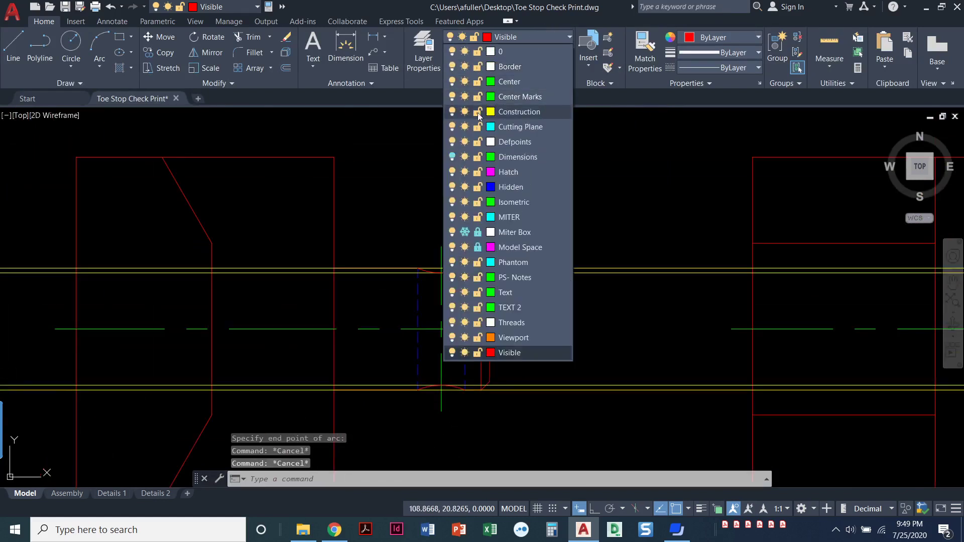
pyautogui.click(452, 111)
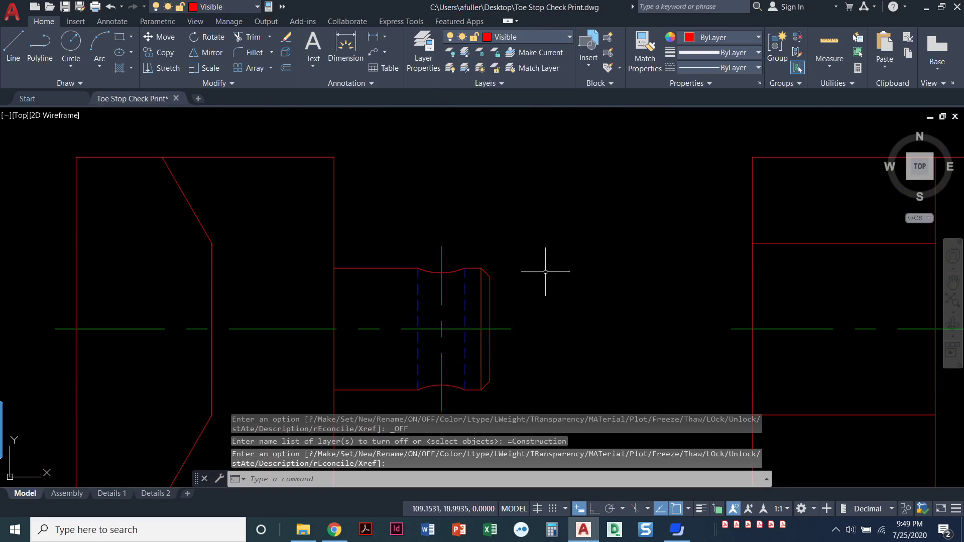
pyautogui.moveTo(545, 271)
pyautogui.mouseDown(button='middle')
pyautogui.moveTo(531, 282)
pyautogui.moveTo(607, 209)
pyautogui.mouseUp(button='middle')
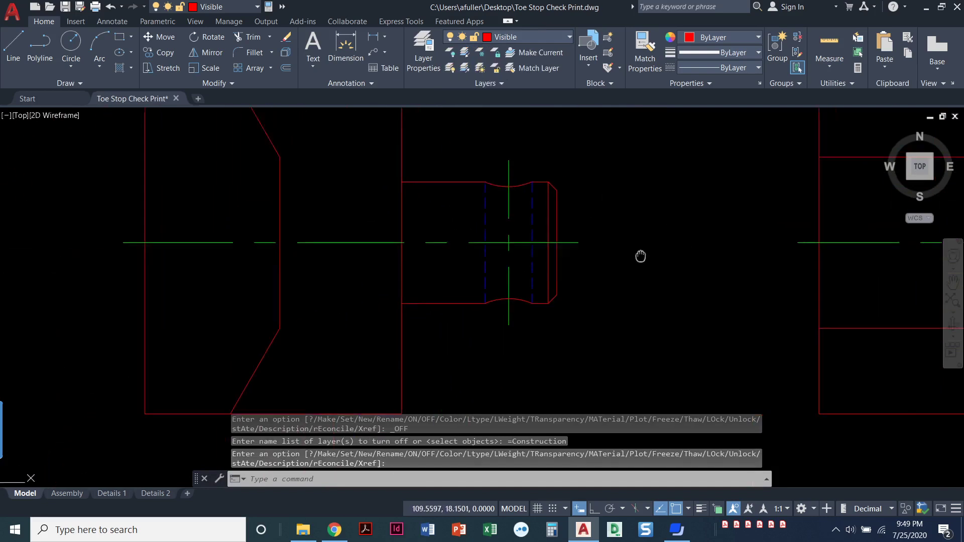
# Step: Pan and zoom out to show the whole toe stop base sheet, including the cleat views
pyautogui.moveTo(639, 256); pyautogui.dragTo(303, 249, button='middle')
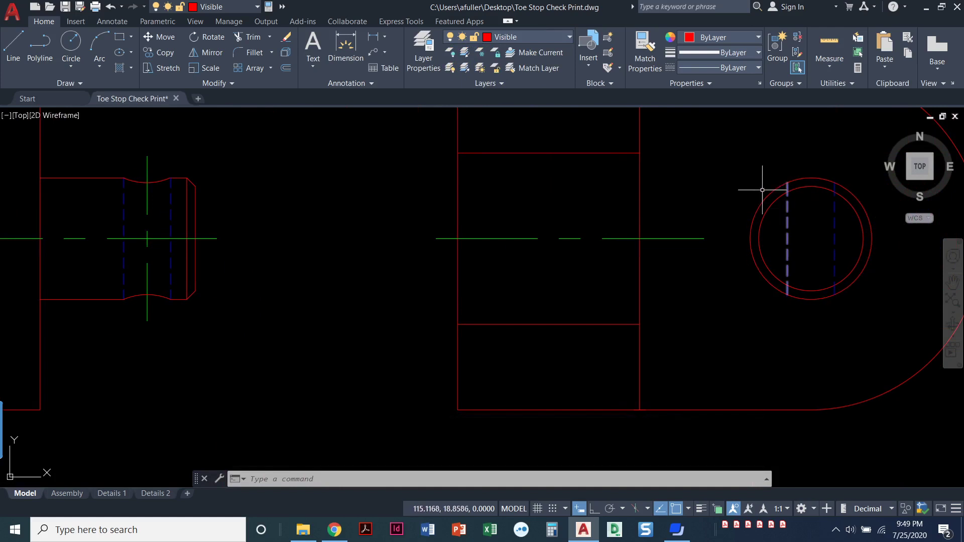
pyautogui.scroll(-5, 469, 219)
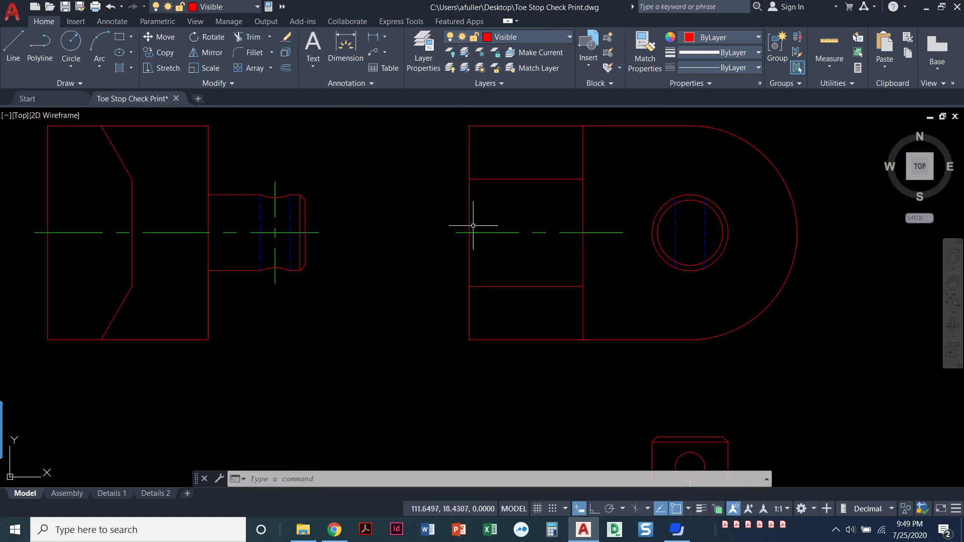
pyautogui.moveTo(359, 247); pyautogui.dragTo(586, 184, button='middle')
pyautogui.scroll(-4, 409, 275)
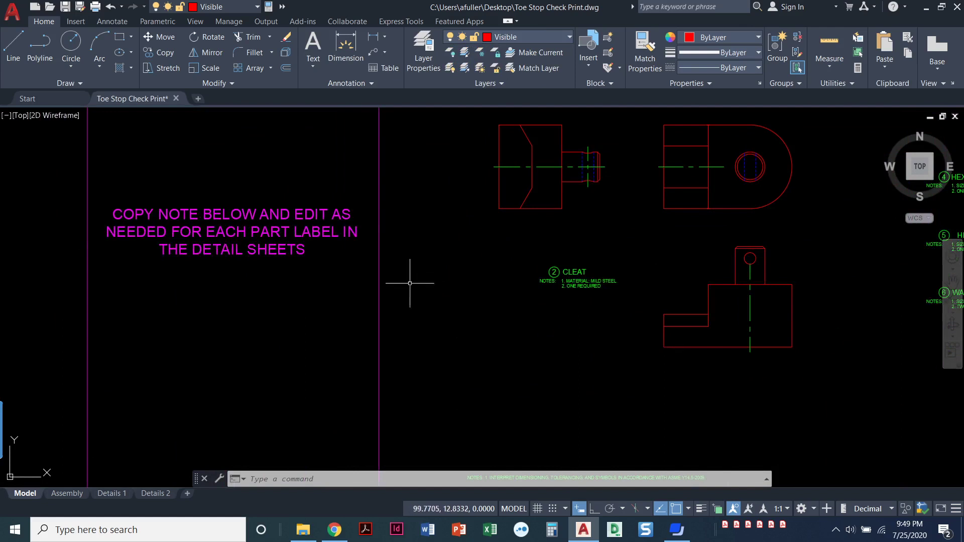
pyautogui.moveTo(534, 275); pyautogui.dragTo(771, 294, button='middle')
pyautogui.scroll(2, 445, 326)
pyautogui.scroll(-2, 469, 328)
pyautogui.moveTo(469, 327); pyautogui.dragTo(538, 328, button='middle')
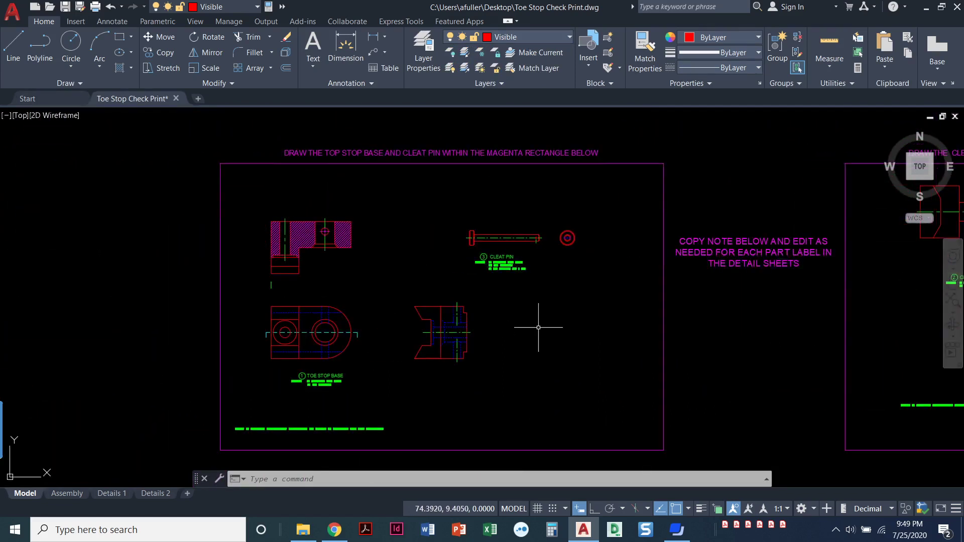